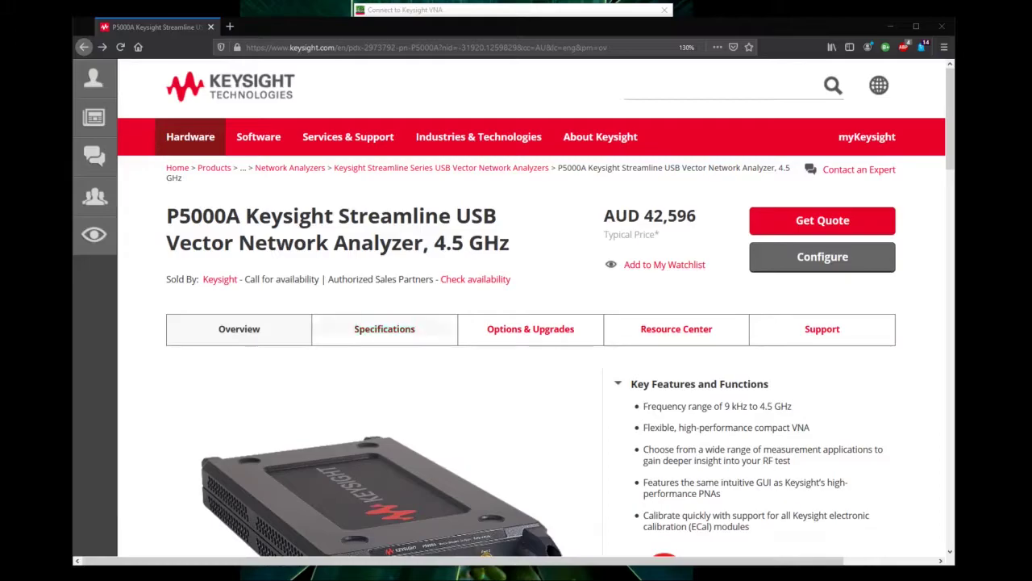
# Open the PXIe/USB Vector Network Analyzer Firmware Update (64 bit) page from the P5000A's Drivers, Firmware & Software support resources
pyautogui.scroll(-2, 379, 419)
pyautogui.scroll(3, 379, 420)
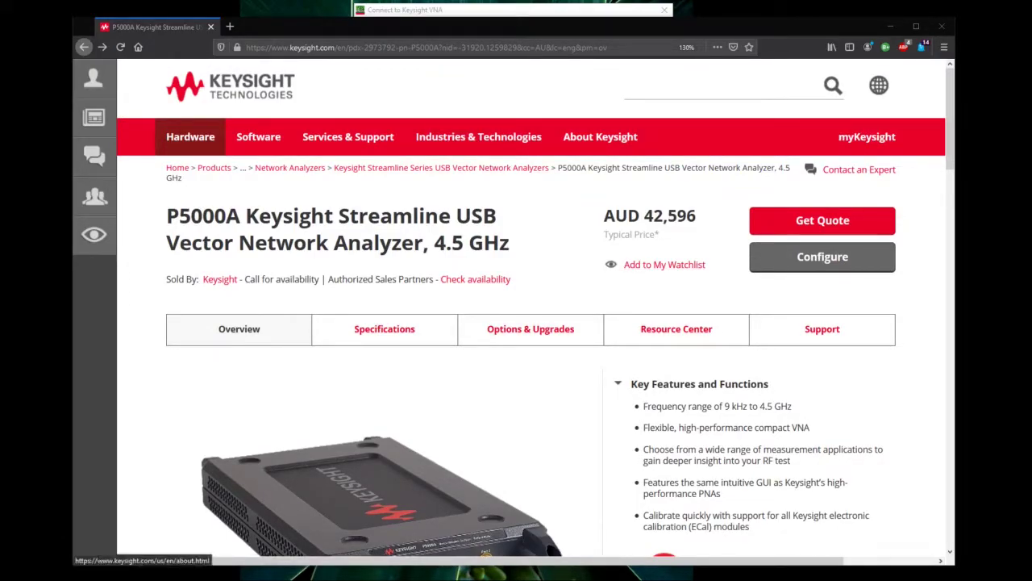
pyautogui.click(630, 90)
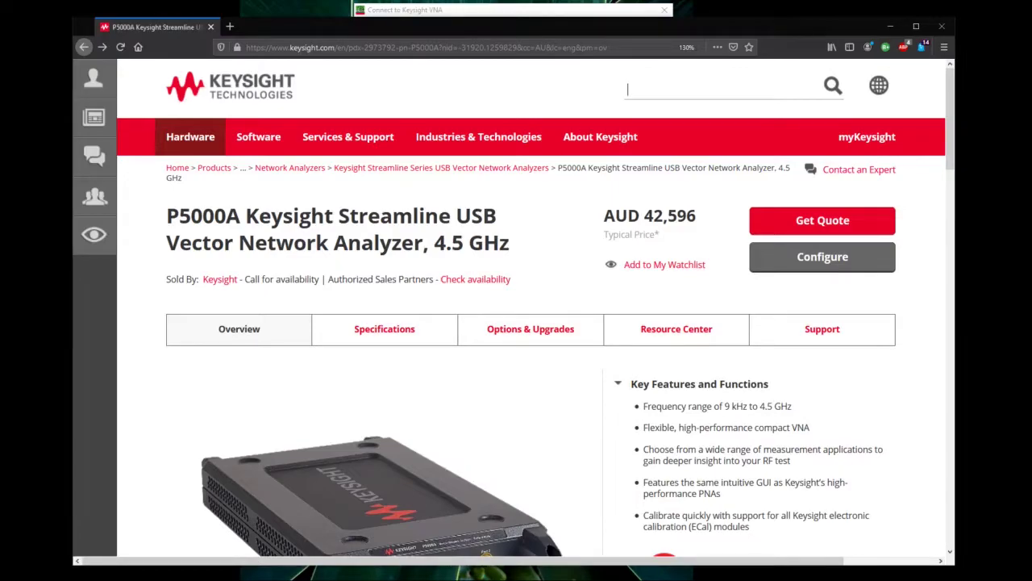
pyautogui.scroll(-4, 516, 322)
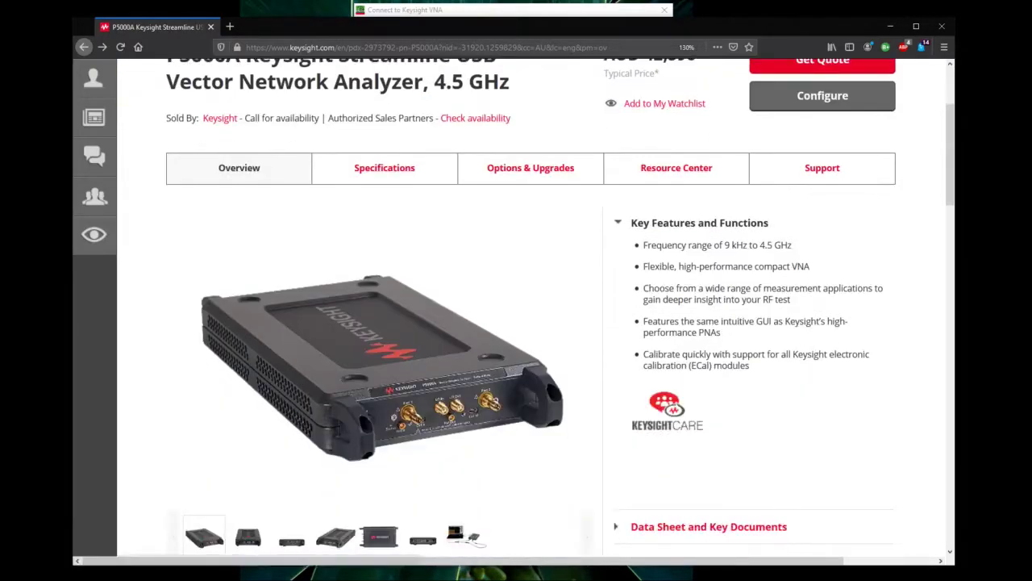
pyautogui.scroll(2, 516, 323)
pyautogui.click(821, 249)
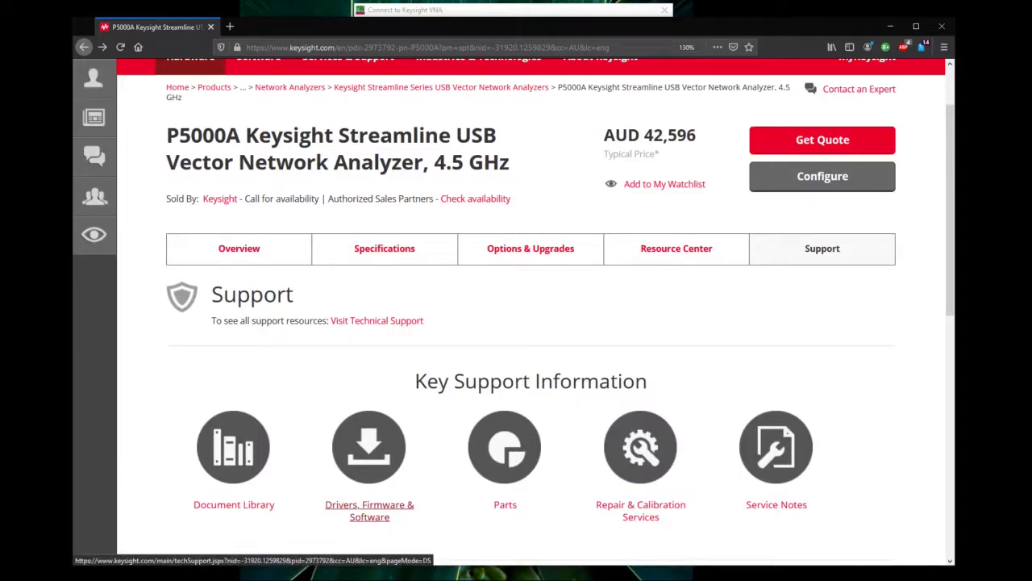
pyautogui.click(369, 510)
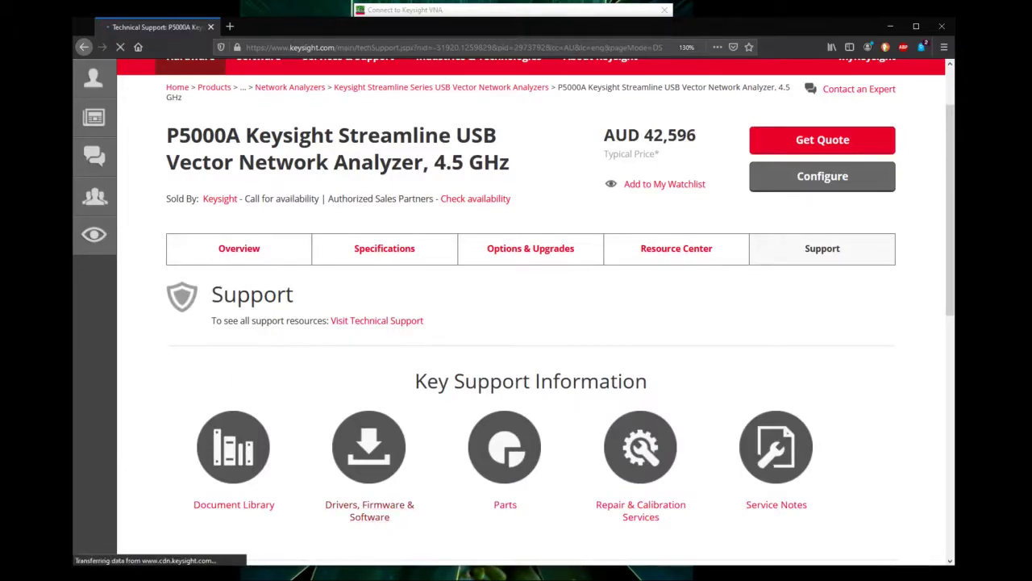
pyautogui.scroll(-2, 450, 371)
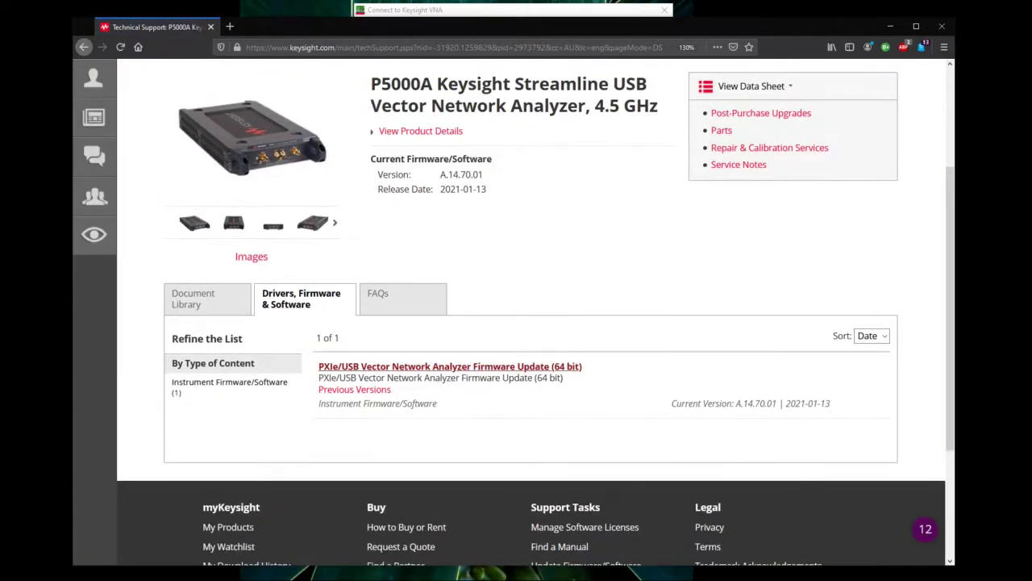
pyautogui.click(450, 368)
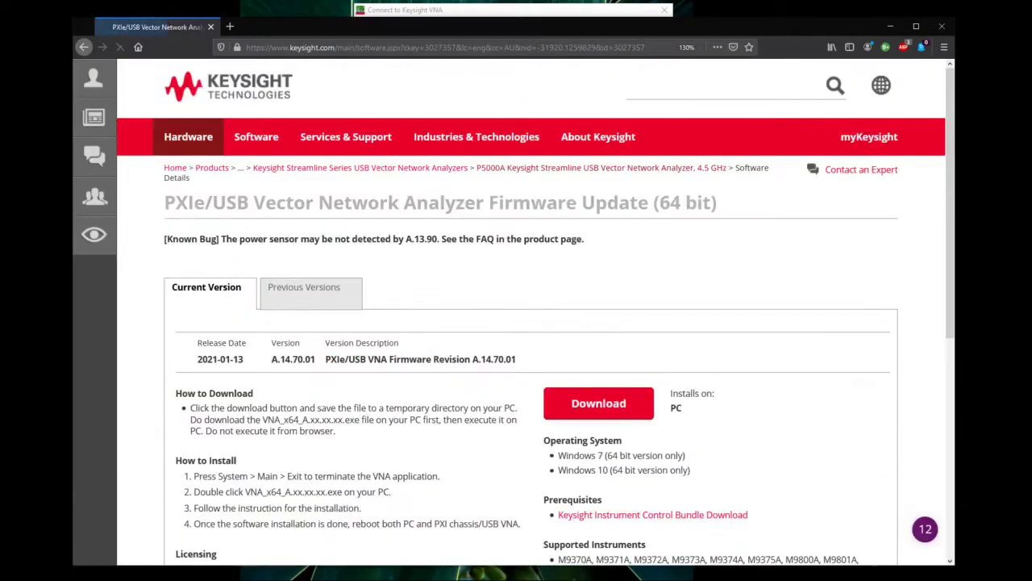
# Highlight the Supported Instruments list on the firmware update page and minimize the browser
pyautogui.scroll(-2, 450, 368)
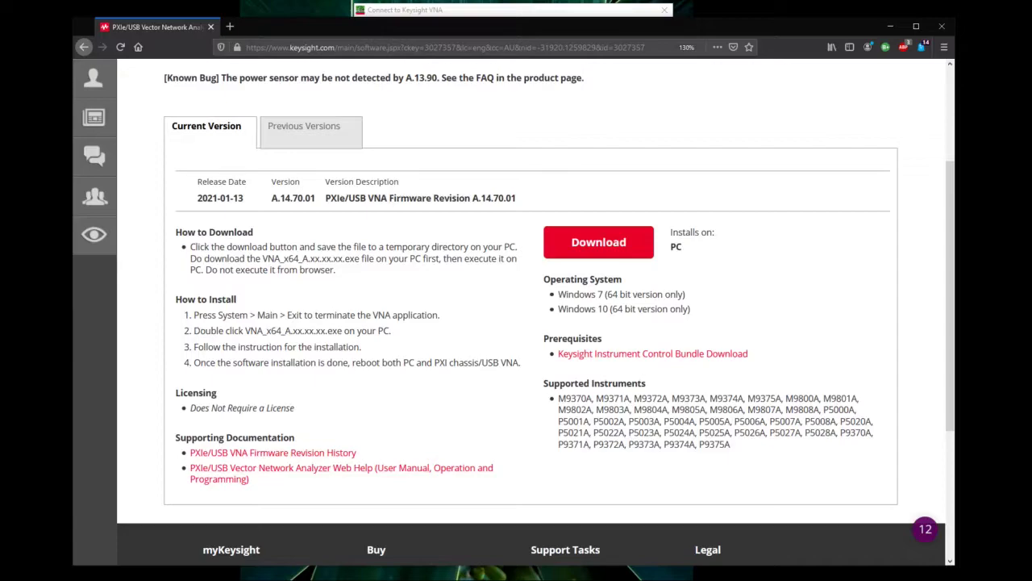
pyautogui.moveTo(730, 444); pyautogui.dragTo(558, 398)
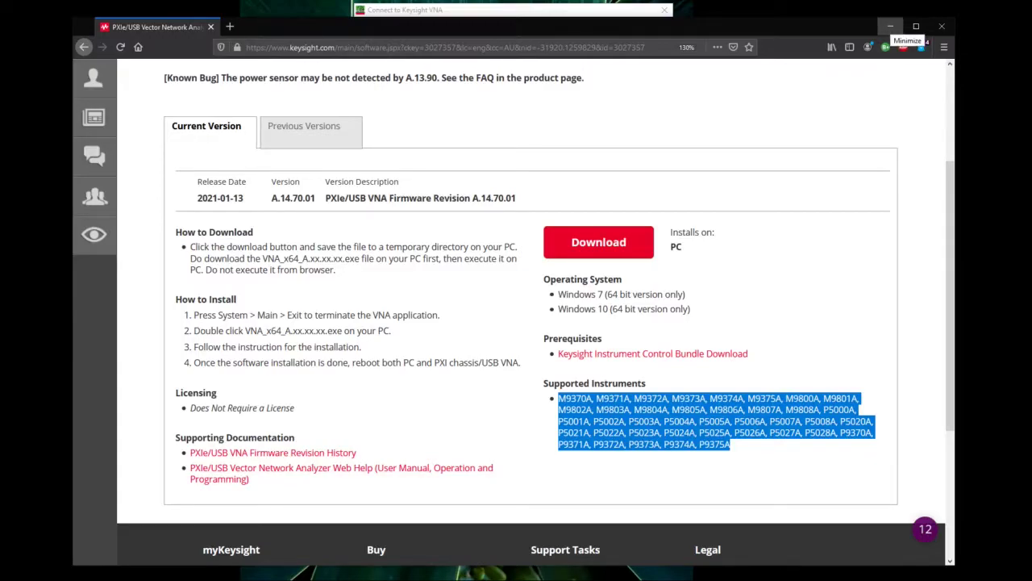
pyautogui.click(891, 28)
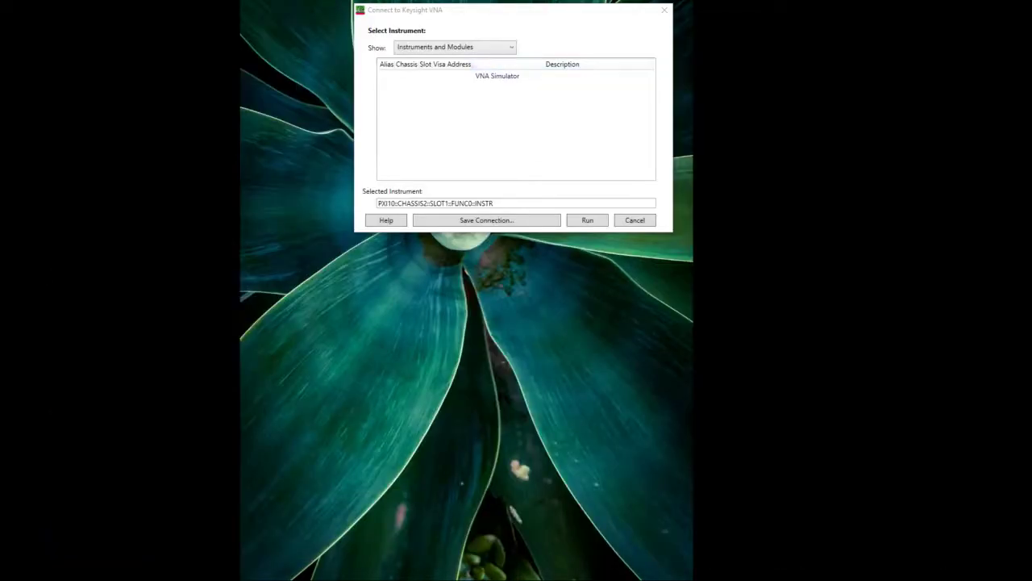
# Run a connection to the VNA Simulator instrument and move its setup dialog clear of the instrument list
pyautogui.moveTo(525, 11); pyautogui.dragTo(488, 111)
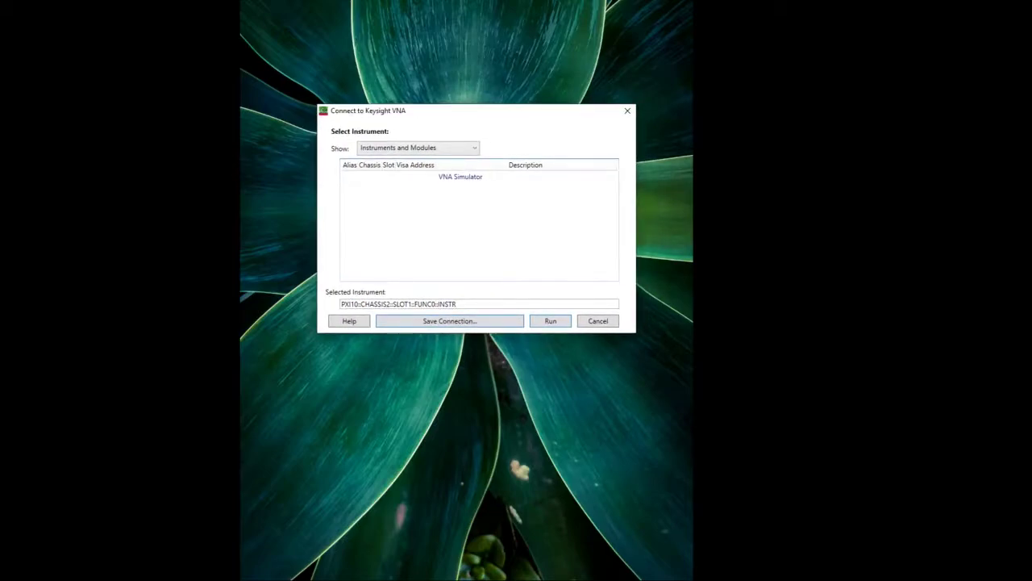
pyautogui.click(461, 177)
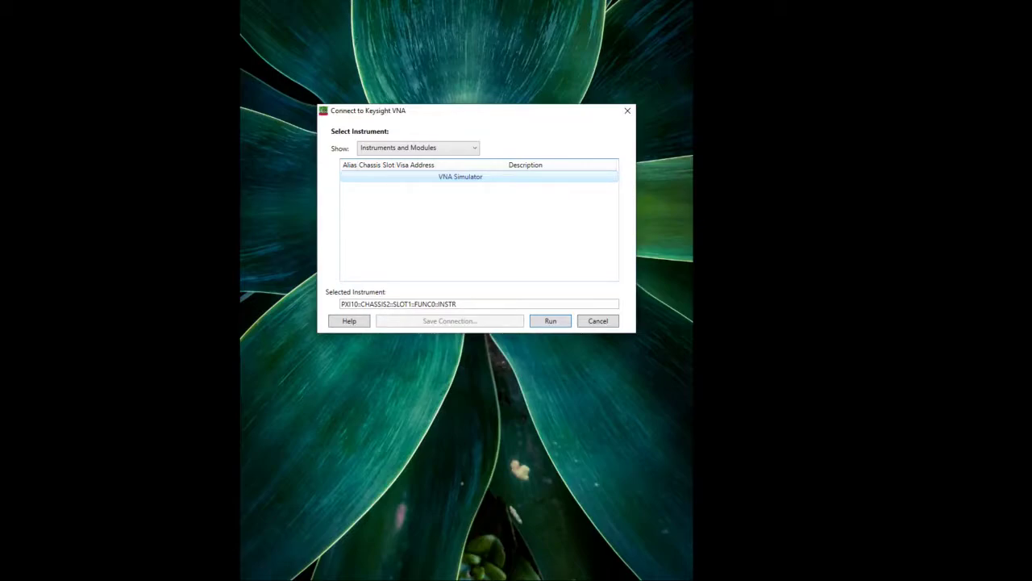
pyautogui.click(551, 321)
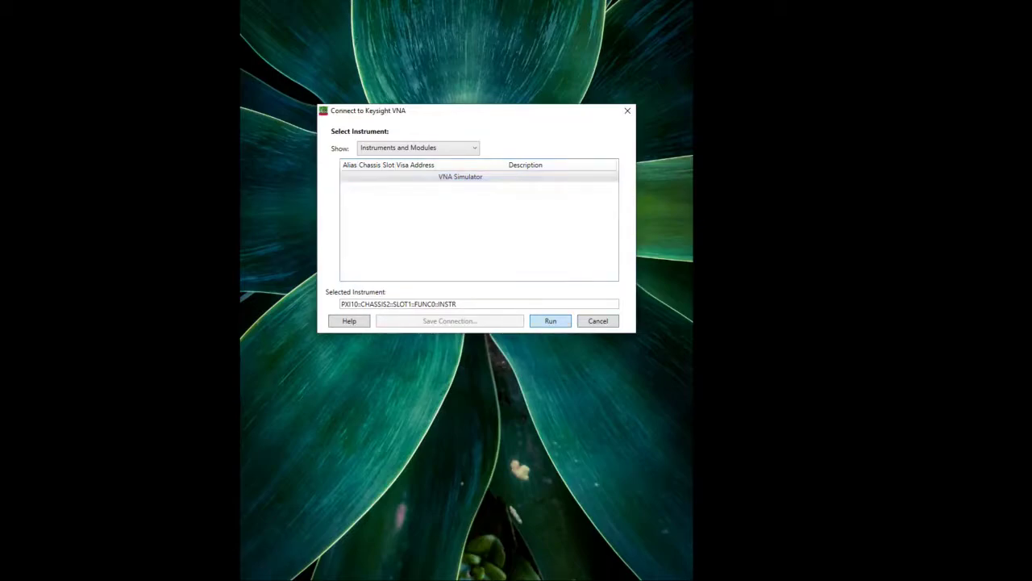
pyautogui.moveTo(404, 223); pyautogui.dragTo(394, 336)
# Examine the model numbers offered for the ENA / PNA and PXI-VNA model types in the simulator setup
pyautogui.click(360, 370)
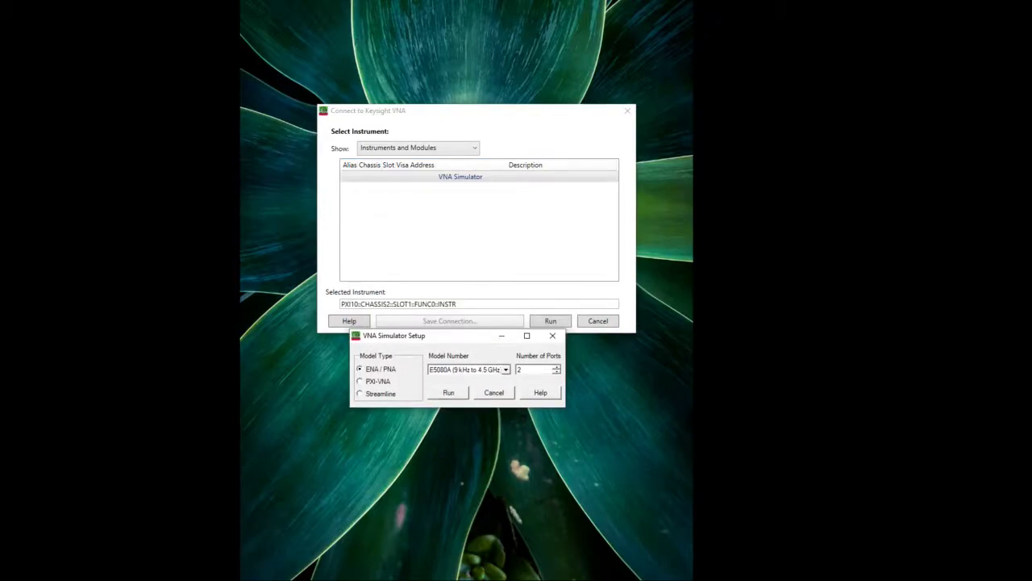
pyautogui.click(506, 369)
pyautogui.scroll(-6, 484, 417)
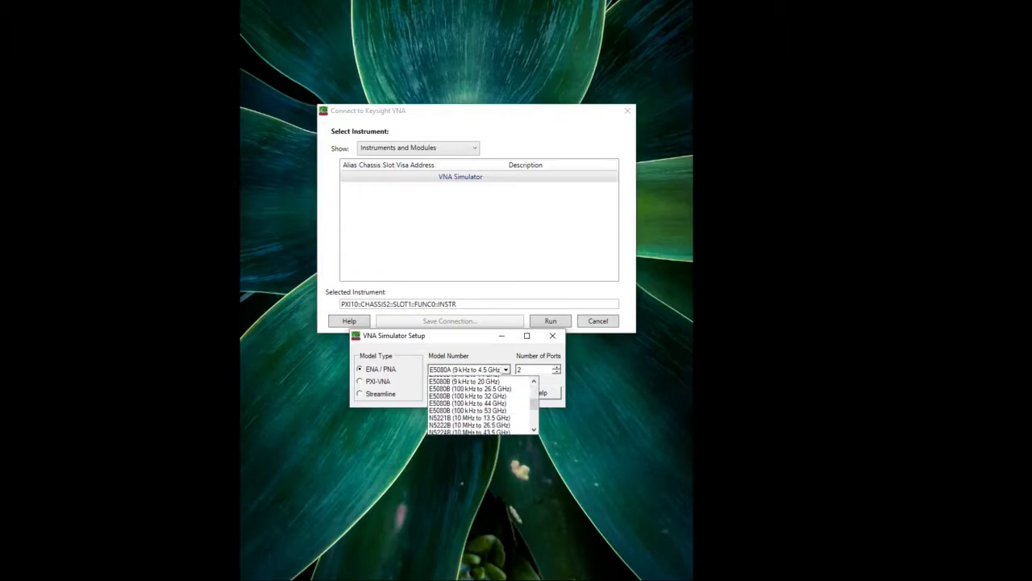
pyautogui.scroll(5, 480, 403)
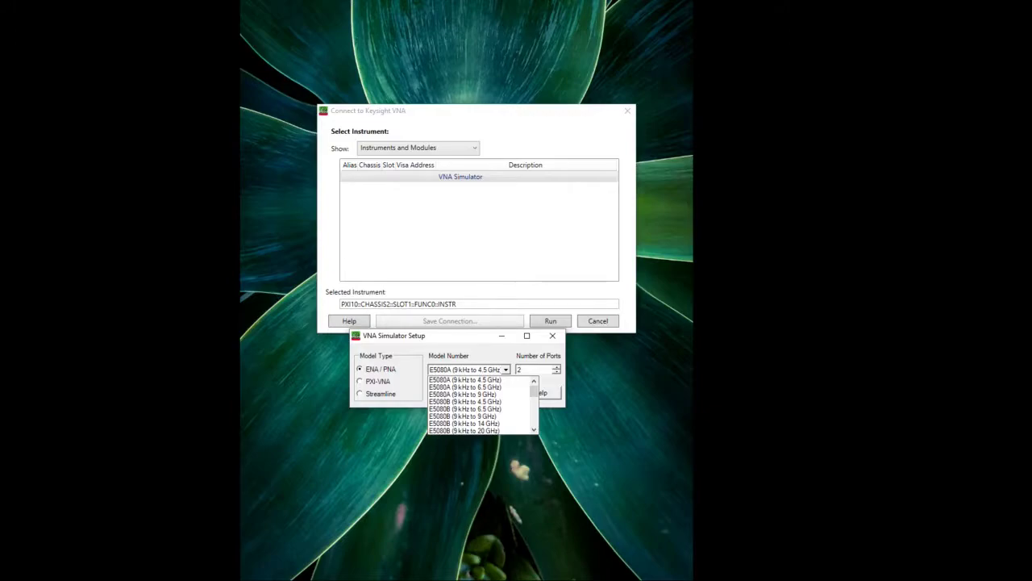
pyautogui.scroll(-7, 482, 412)
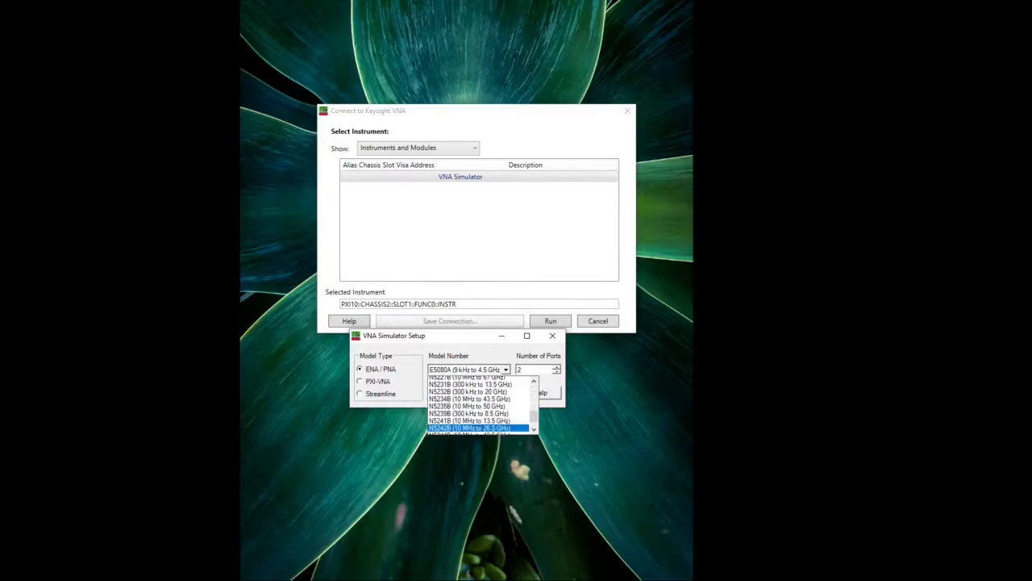
pyautogui.scroll(7, 479, 403)
pyautogui.scroll(1, 480, 395)
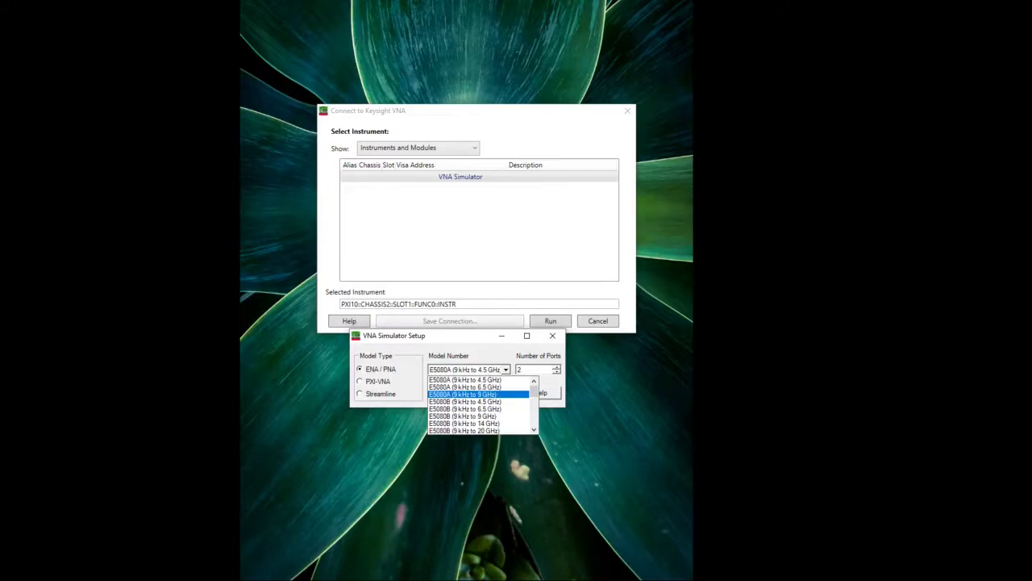
pyautogui.click(476, 395)
pyautogui.click(373, 381)
pyautogui.click(492, 370)
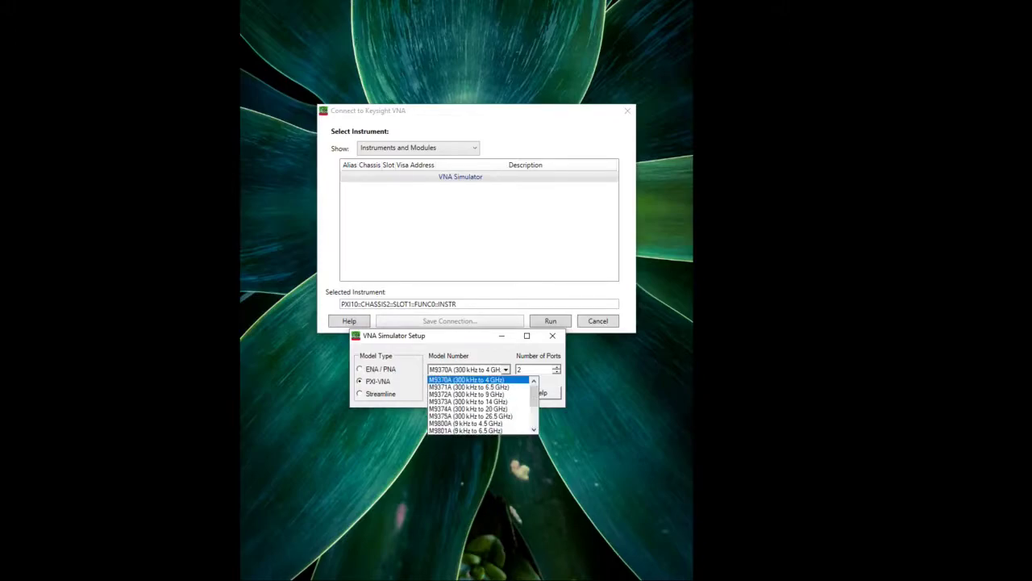
pyautogui.scroll(-3, 481, 403)
pyautogui.scroll(3, 480, 403)
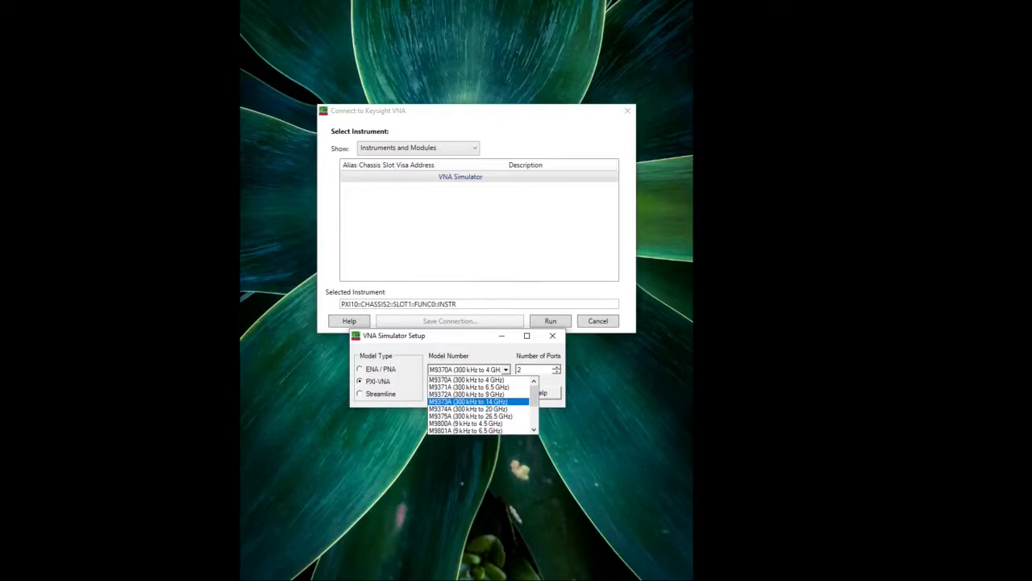
# Configure the simulator as a Streamline P5004A (9 kHz to 20 GHz) and run it
pyautogui.click(380, 394)
pyautogui.click(380, 394)
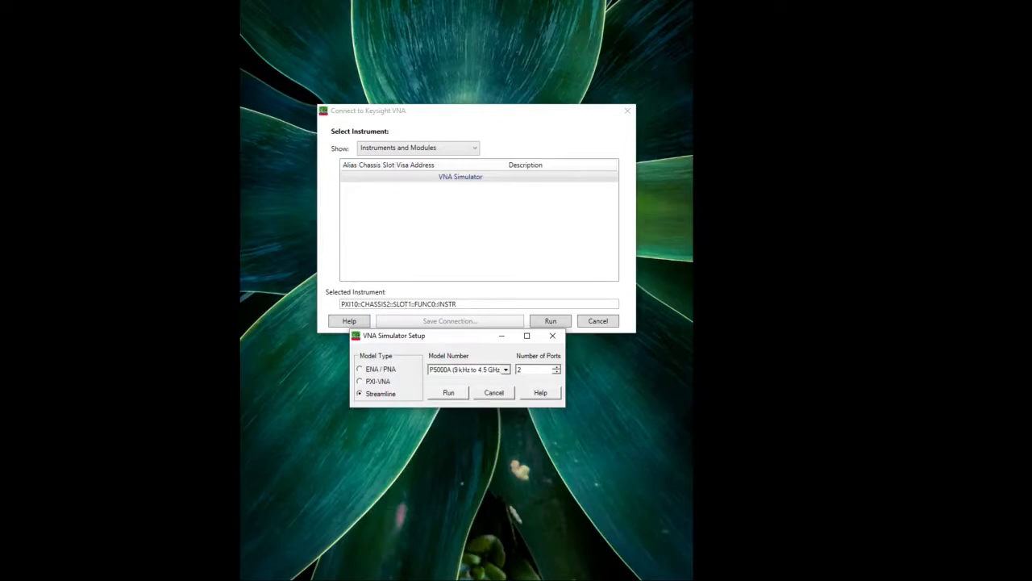
pyautogui.click(492, 370)
pyautogui.scroll(-5, 480, 406)
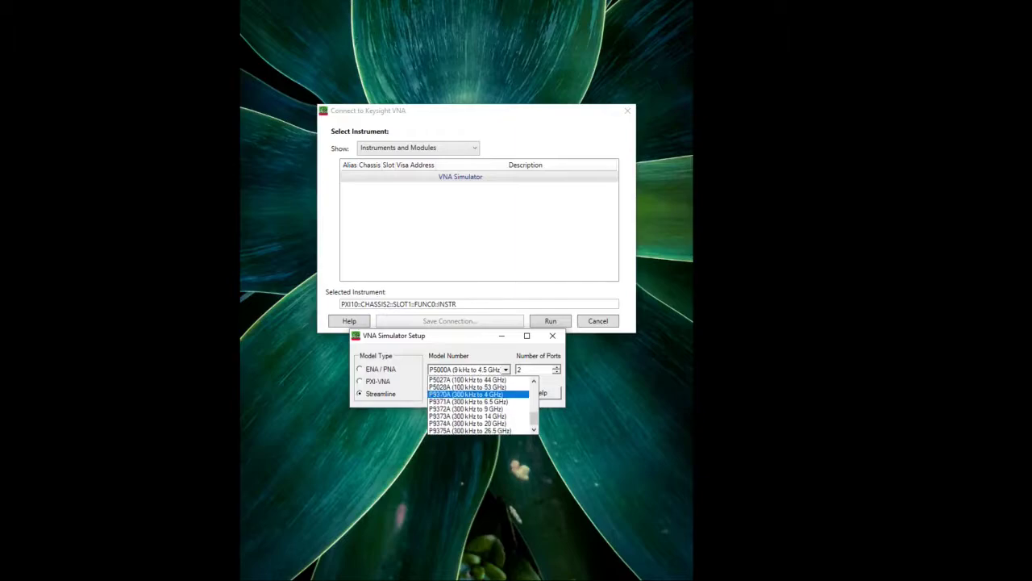
pyautogui.scroll(5, 480, 406)
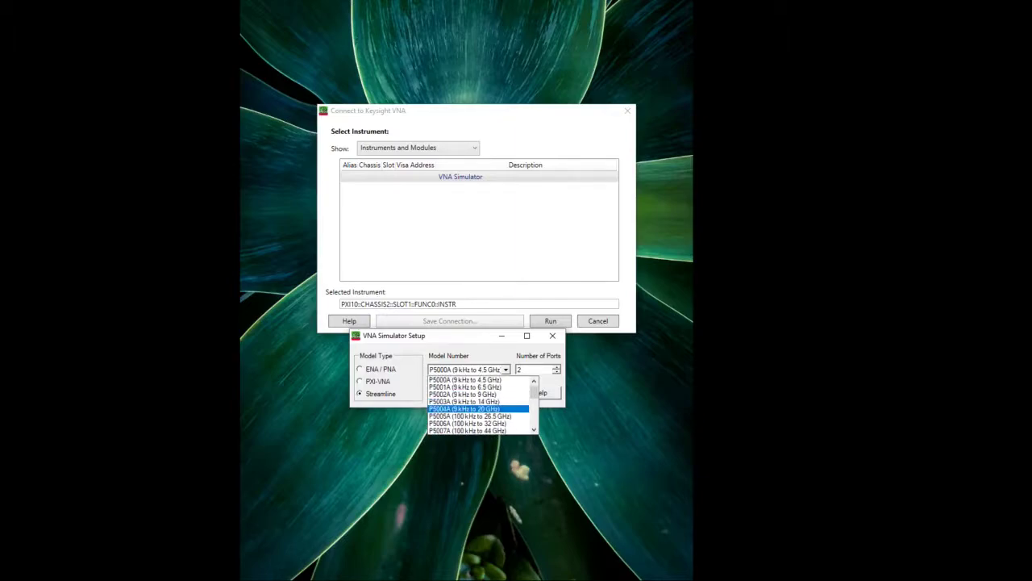
pyautogui.click(478, 409)
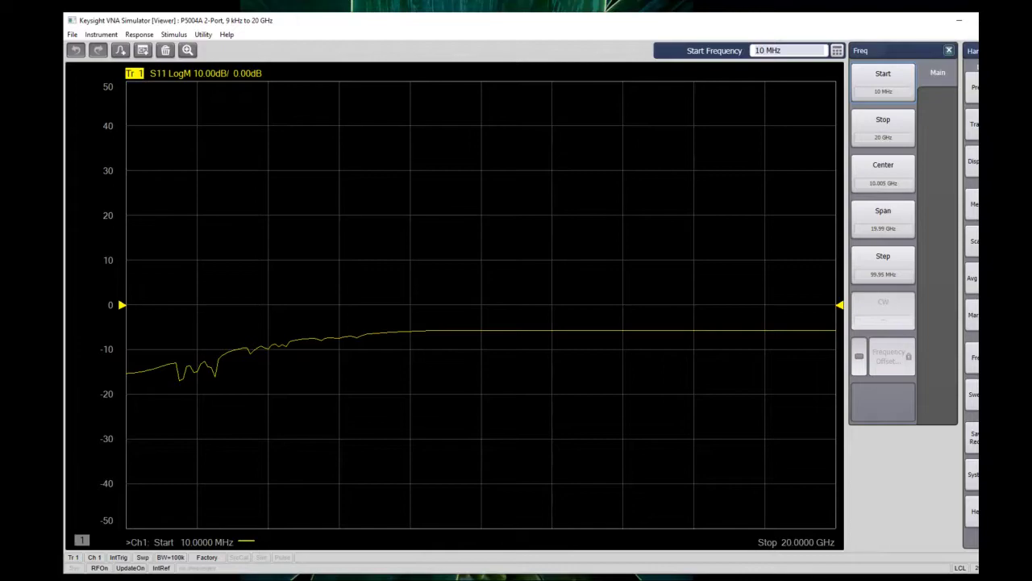
# Close the frequency settings, then reposition and resize the simulator window so the full Hardkeys area fits on screen
pyautogui.click(949, 50)
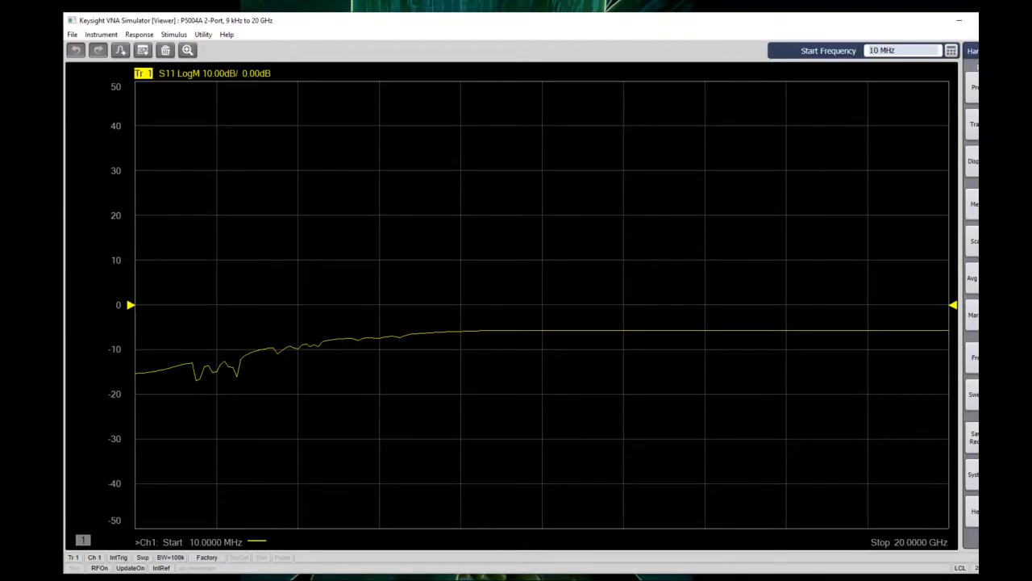
pyautogui.moveTo(64, 306); pyautogui.dragTo(186, 306)
pyautogui.moveTo(516, 20); pyautogui.dragTo(392, 16)
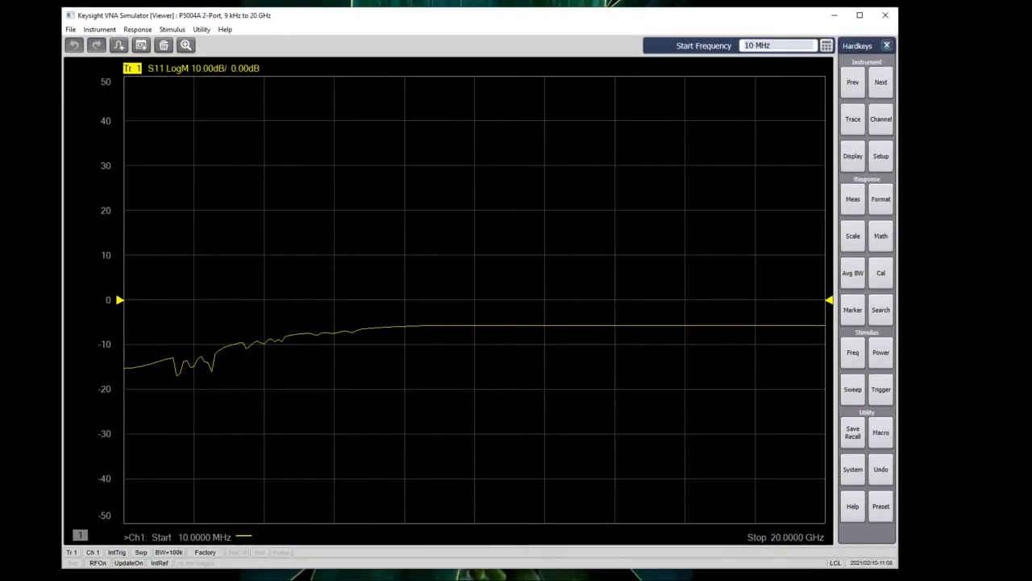
pyautogui.moveTo(899, 299); pyautogui.dragTo(963, 298)
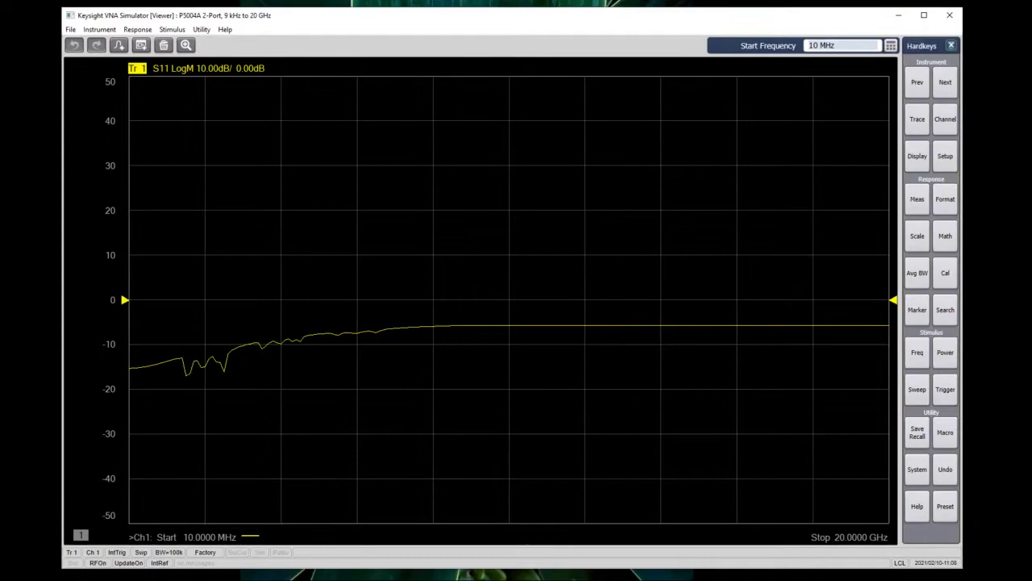
# Shift the S11 trace upward by changing its reference level to -12 dB
pyautogui.moveTo(565, 325)
pyautogui.mouseDown()
pyautogui.moveTo(565, 146)
pyautogui.moveTo(564, 339)
pyautogui.moveTo(564, 271)
pyautogui.mouseUp()
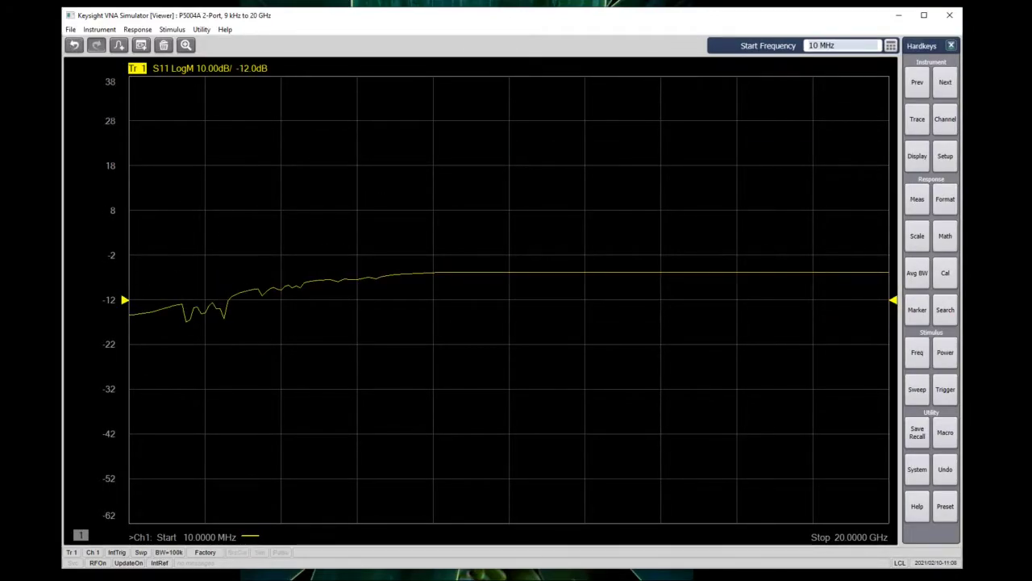
# Examine the frequency settings and the display, sheet and window setup options, including the marker and grid options for customizing the display
pyautogui.click(917, 353)
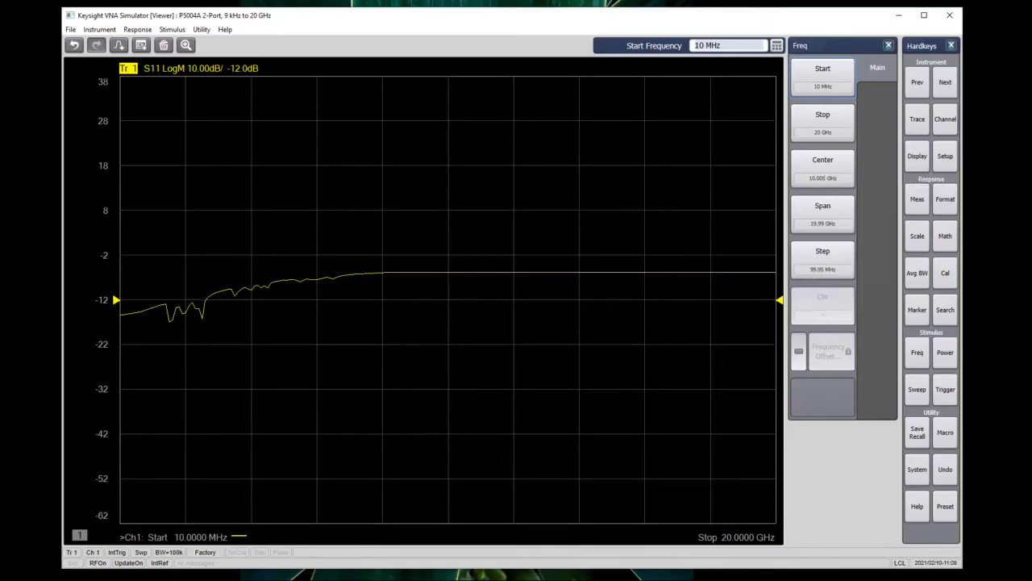
pyautogui.click(917, 157)
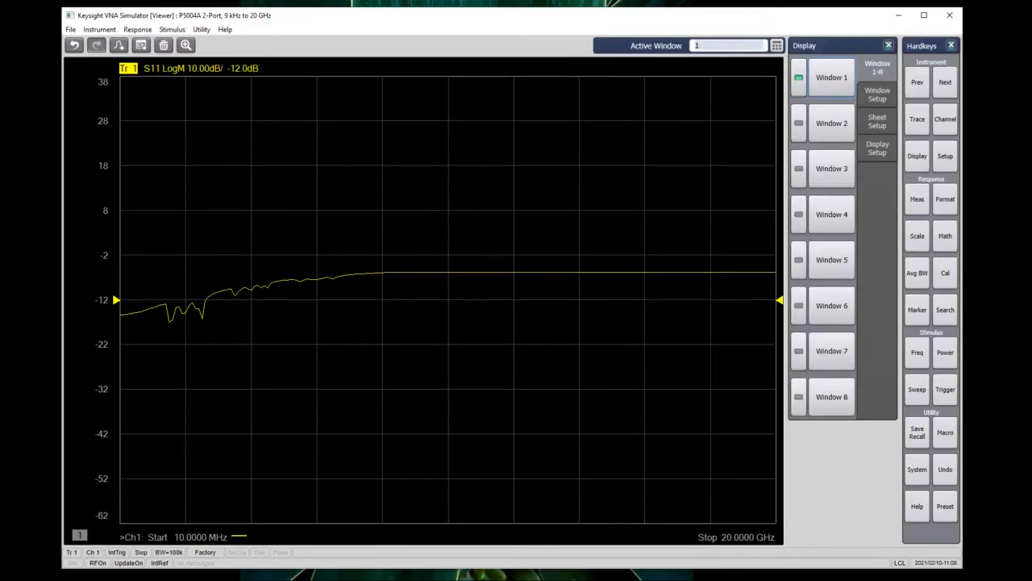
pyautogui.click(878, 149)
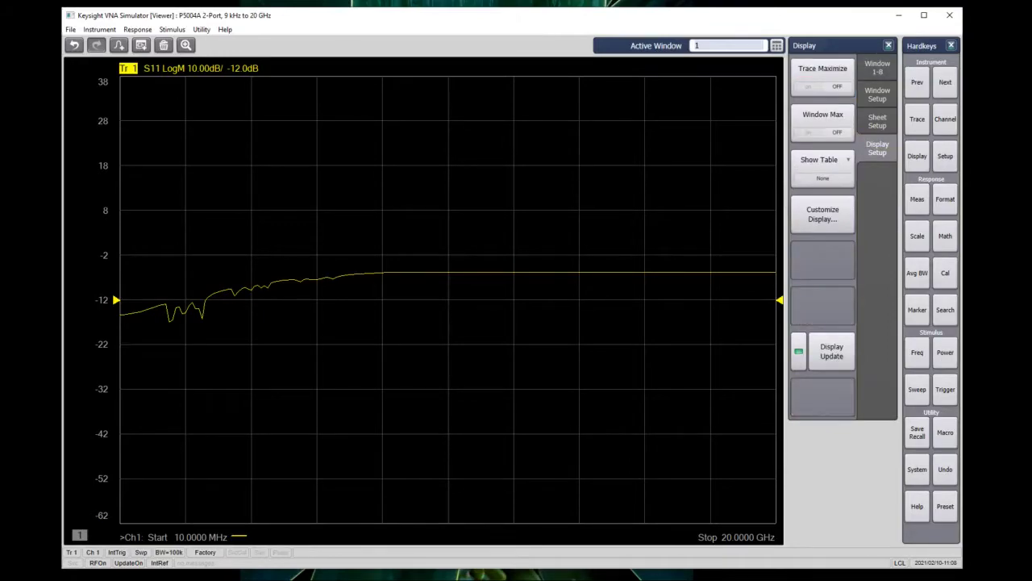
pyautogui.click(823, 215)
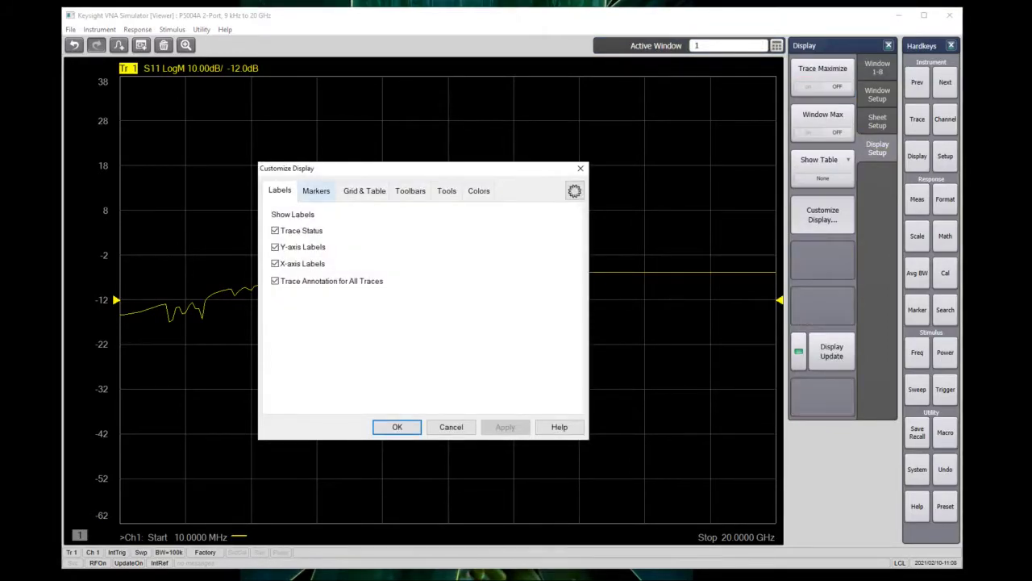
pyautogui.click(316, 191)
pyautogui.click(366, 190)
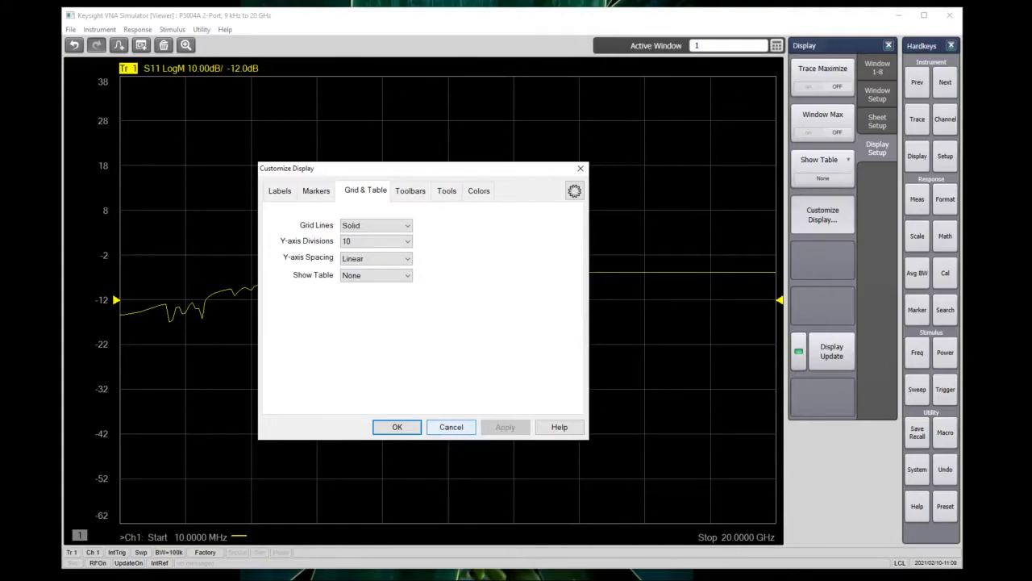
pyautogui.click(451, 427)
pyautogui.click(877, 122)
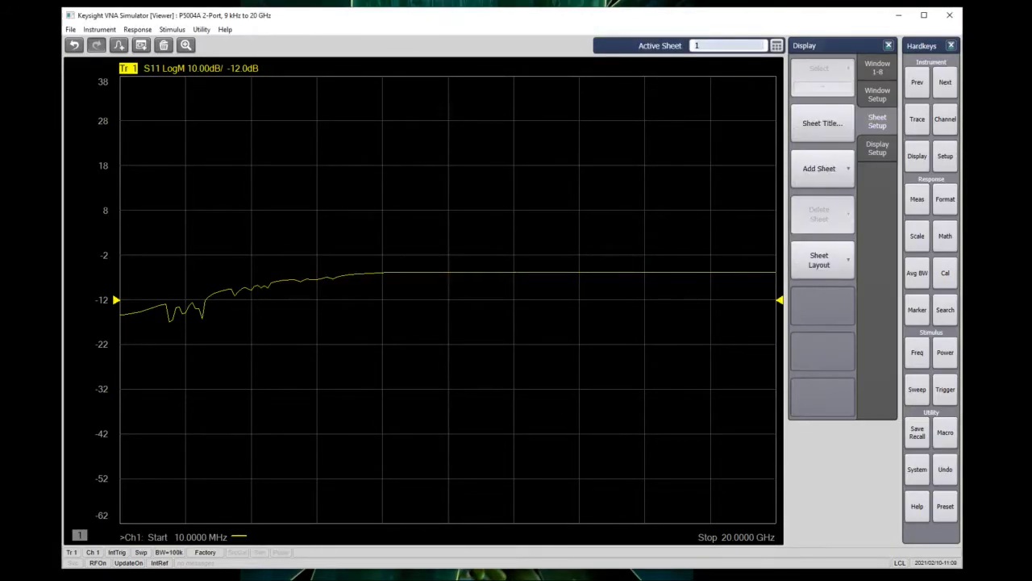
pyautogui.click(877, 94)
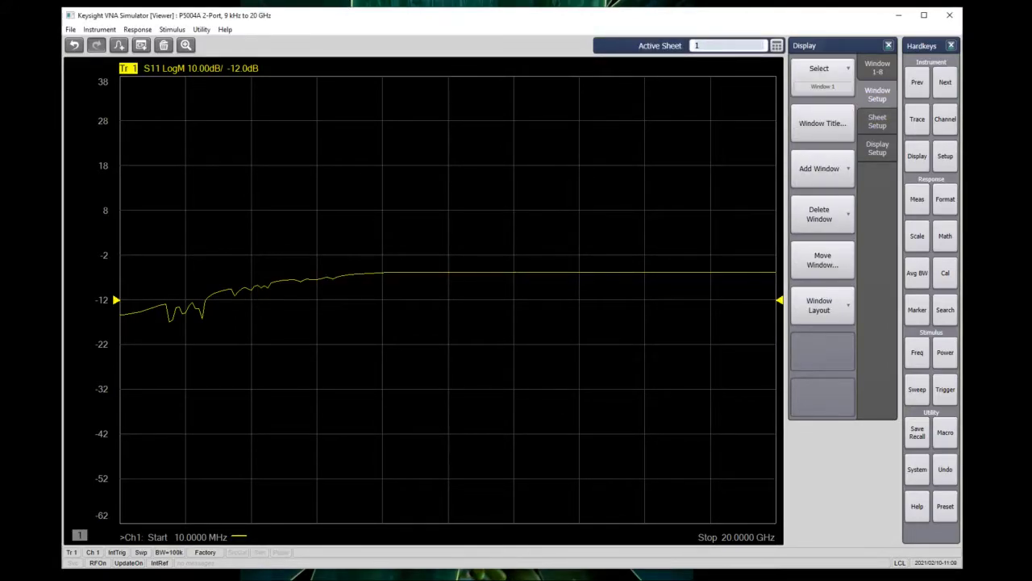
# Arrange the display in a four-window layout, leaving the window title unset
pyautogui.click(822, 123)
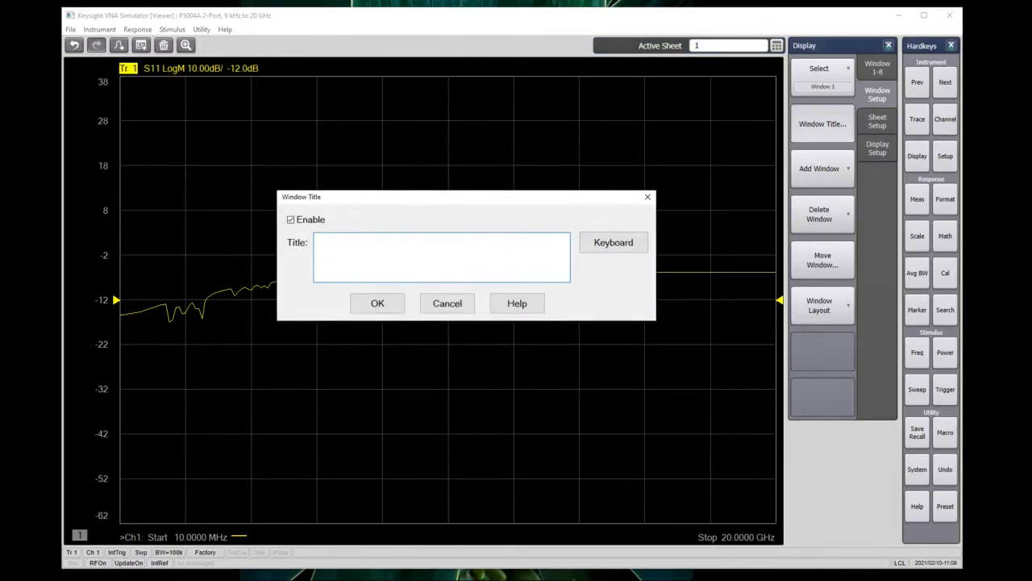
pyautogui.click(448, 303)
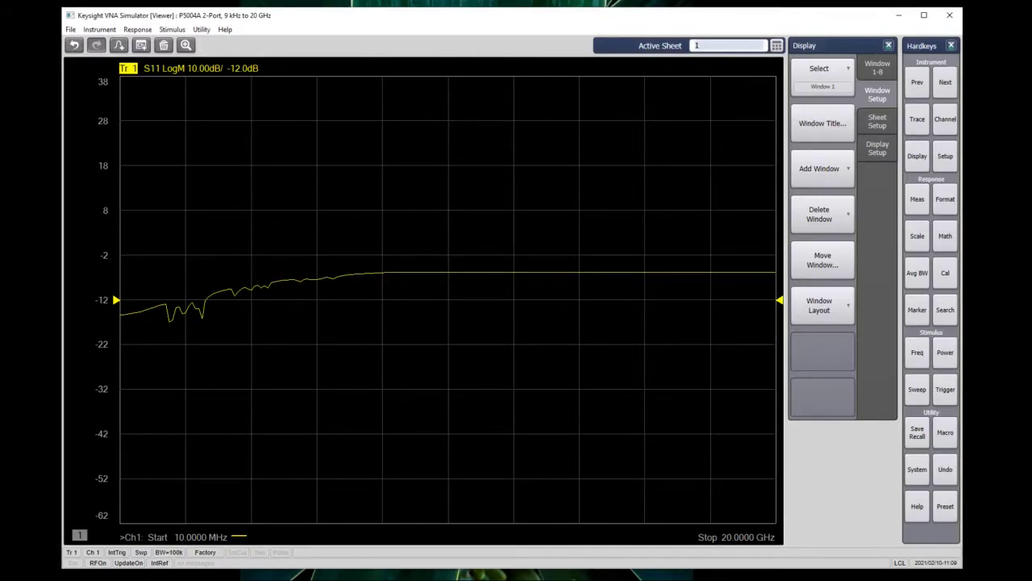
pyautogui.click(821, 305)
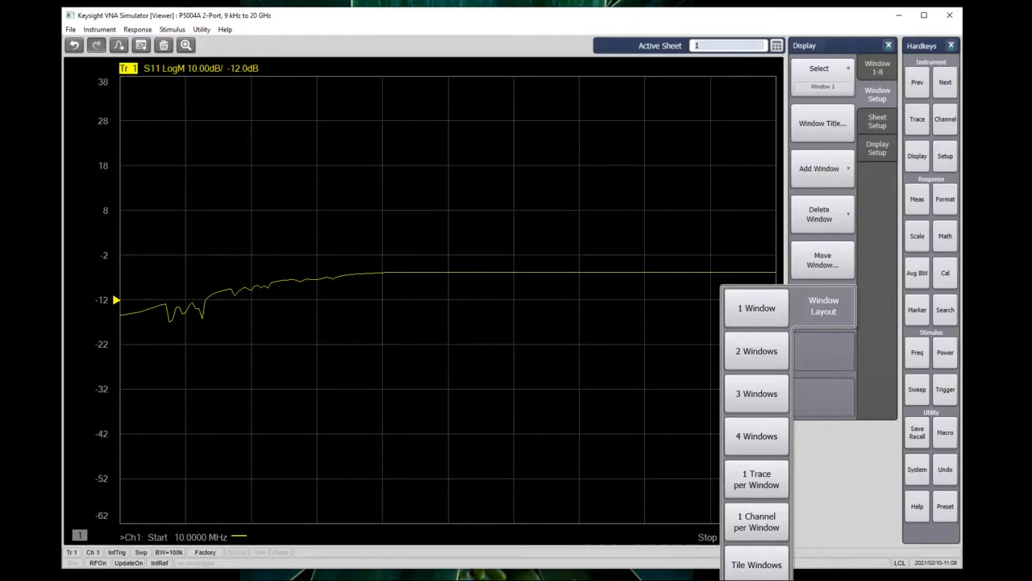
pyautogui.click(756, 436)
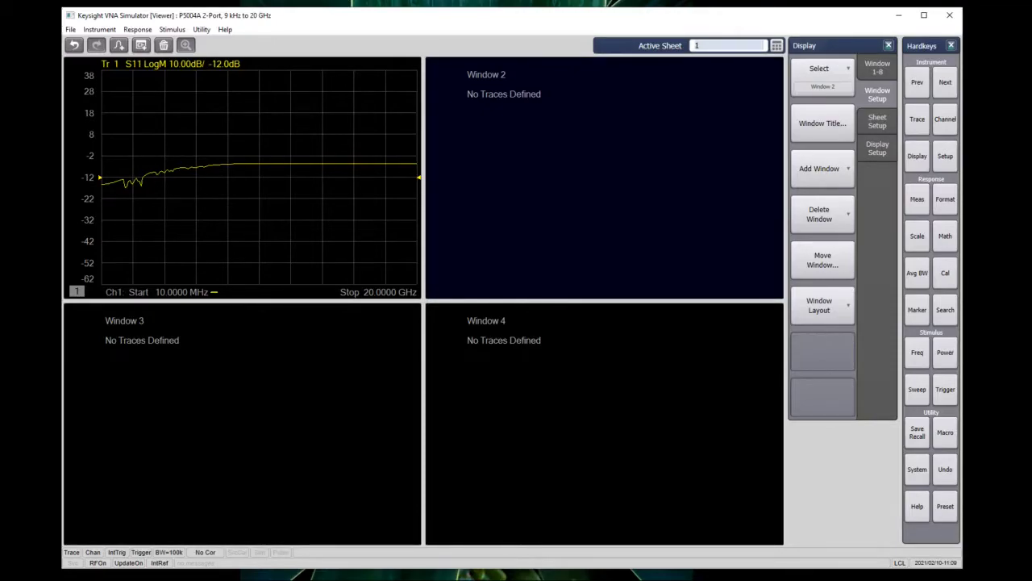
# Add Trace 2 to the empty Window 2 and set its measurement to S21
pyautogui.click(917, 120)
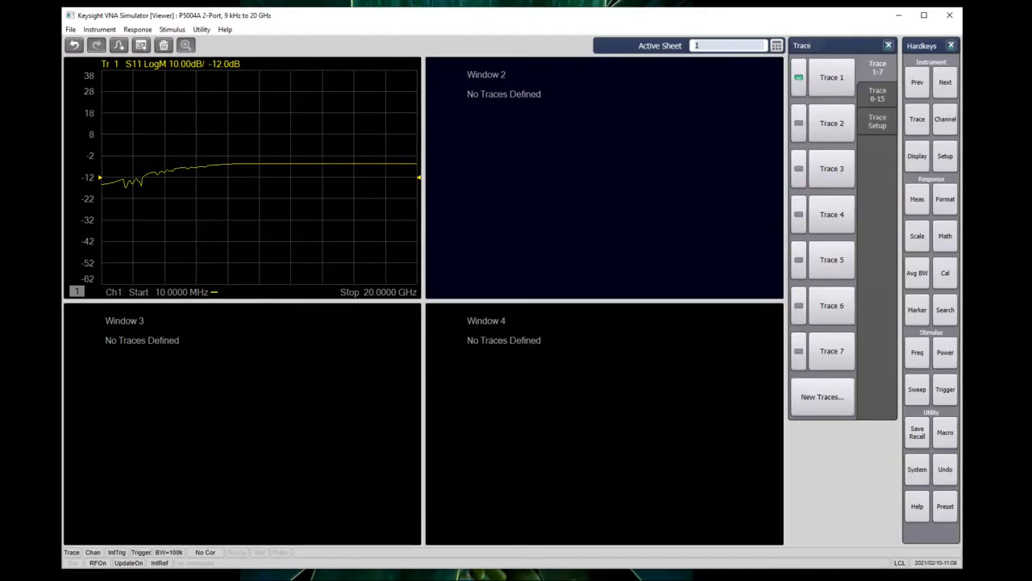
pyautogui.click(831, 124)
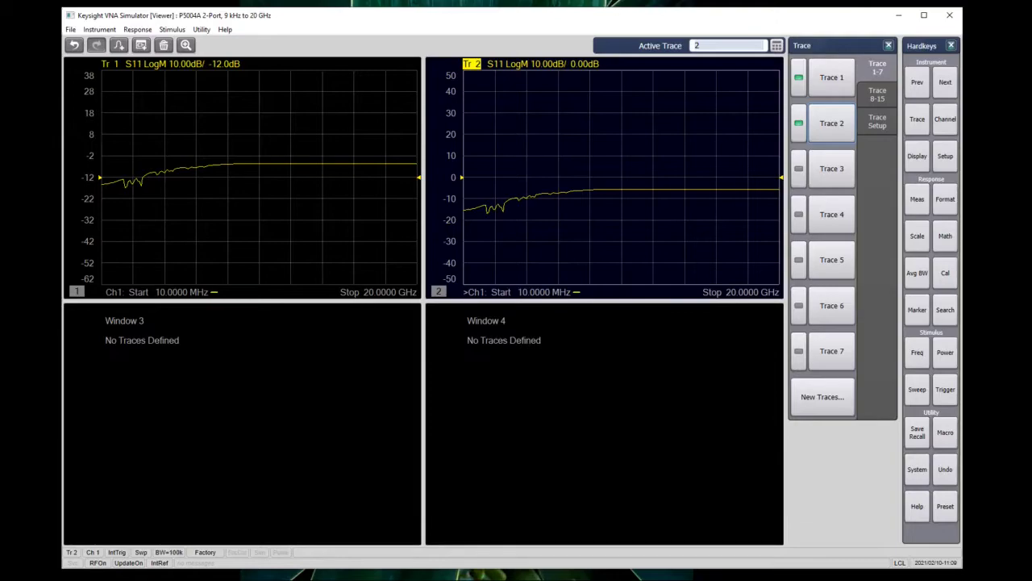
pyautogui.click(945, 199)
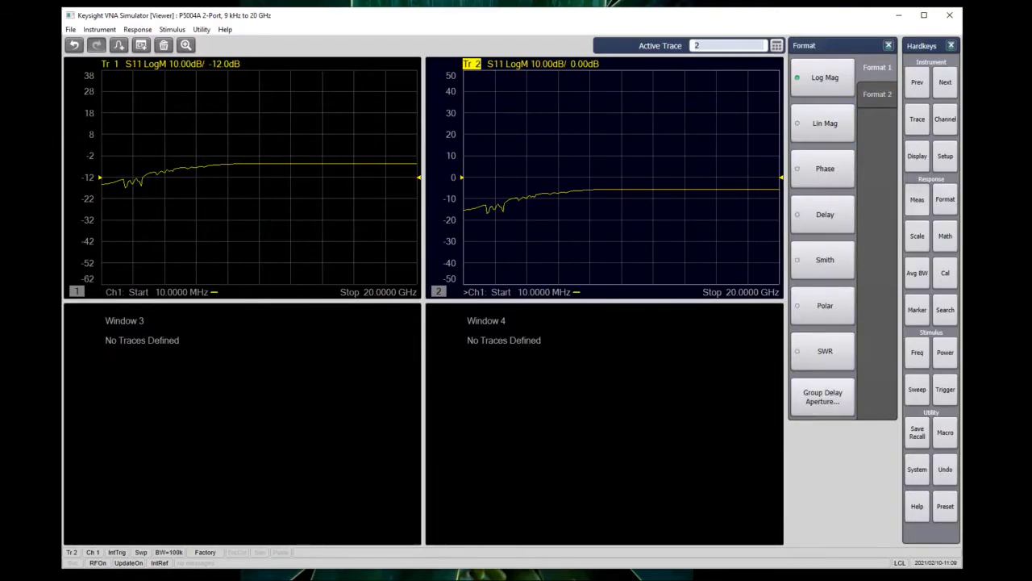
pyautogui.click(917, 200)
pyautogui.click(824, 123)
# Add Trace 3 and Trace 4 in Window 3, and move Trace 4 into the empty Window 4
pyautogui.click(242, 423)
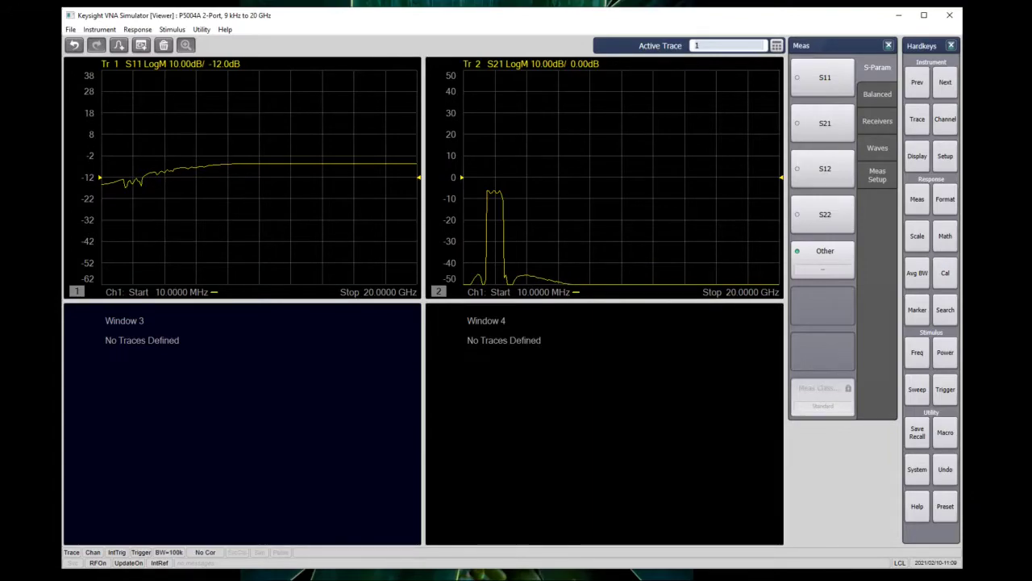
pyautogui.click(917, 119)
pyautogui.click(832, 169)
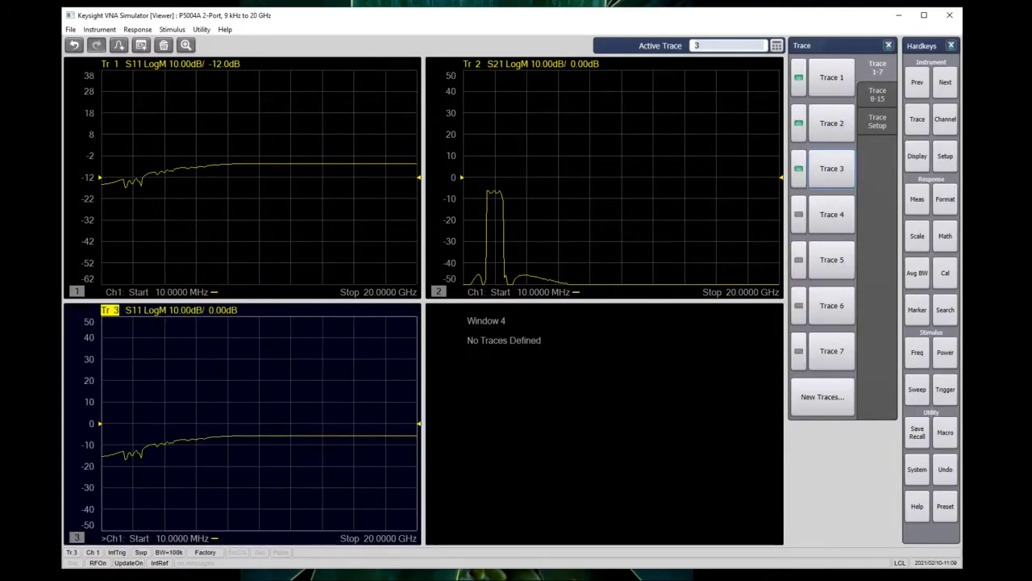
pyautogui.click(831, 215)
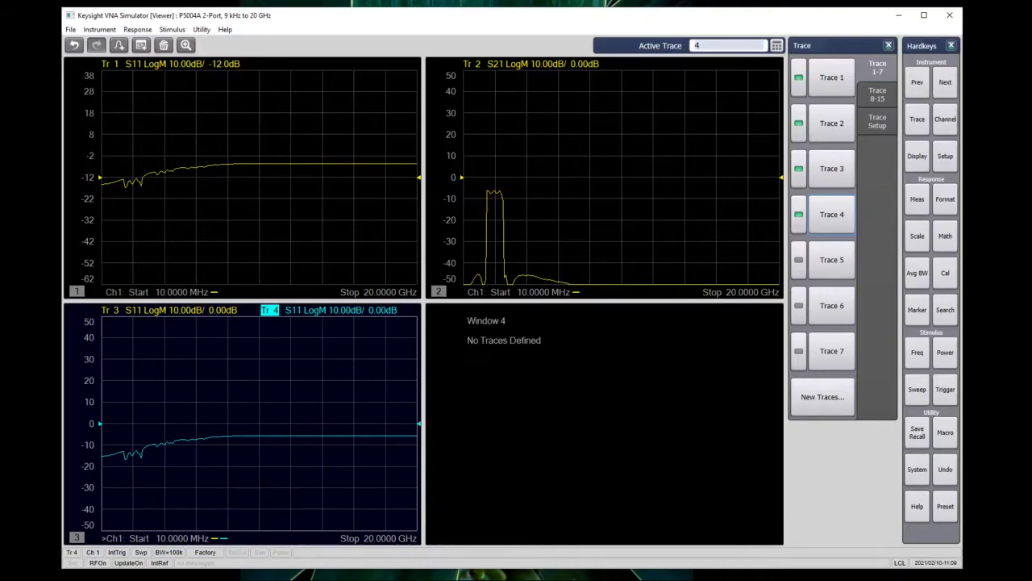
pyautogui.moveTo(268, 309)
pyautogui.mouseDown()
pyautogui.moveTo(387, 420)
pyautogui.moveTo(564, 339)
pyautogui.mouseUp()
# Set Trace 3 to measure S12 and Trace 4 to measure S22
pyautogui.click(242, 387)
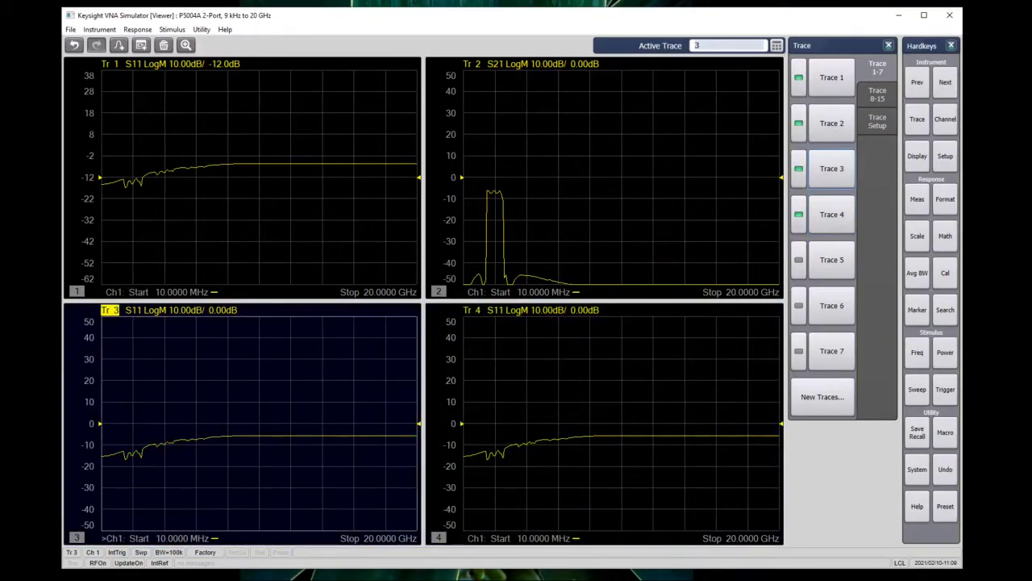
pyautogui.click(917, 200)
pyautogui.click(823, 169)
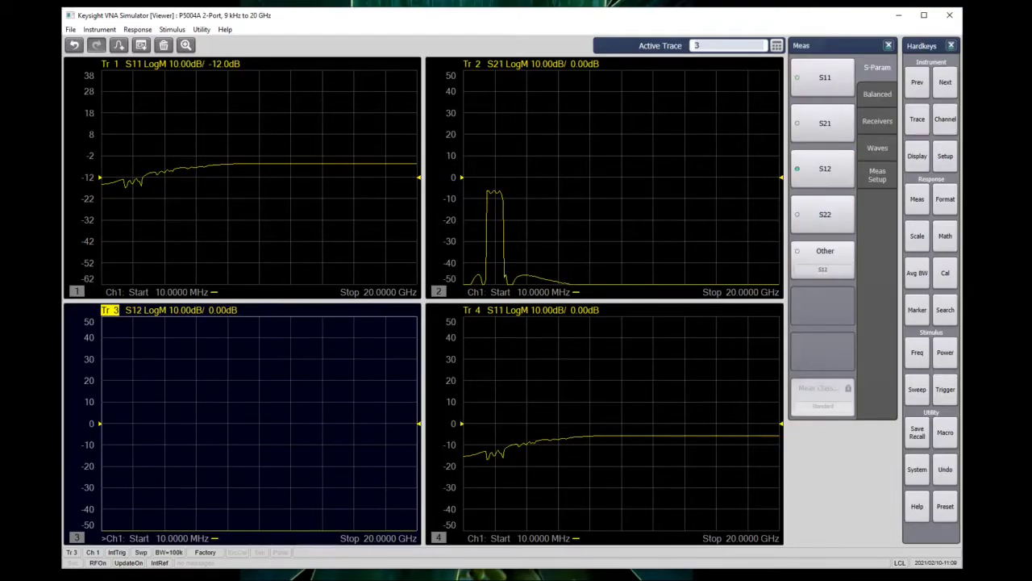
pyautogui.click(603, 403)
pyautogui.click(825, 214)
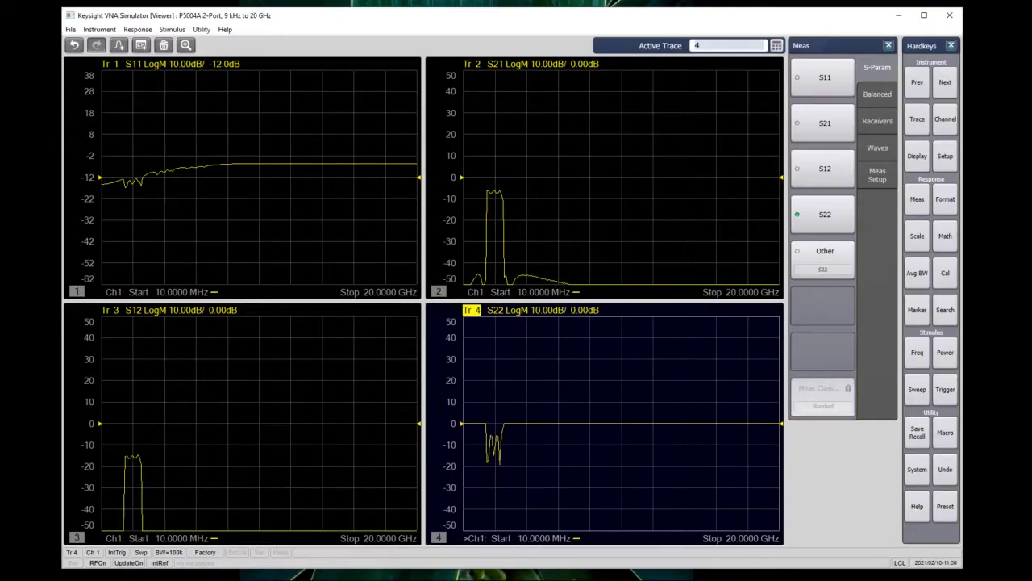
# Shift the S12 trace up to a -31 dB reference level and the S21 trace to -26 dB
pyautogui.click(259, 423)
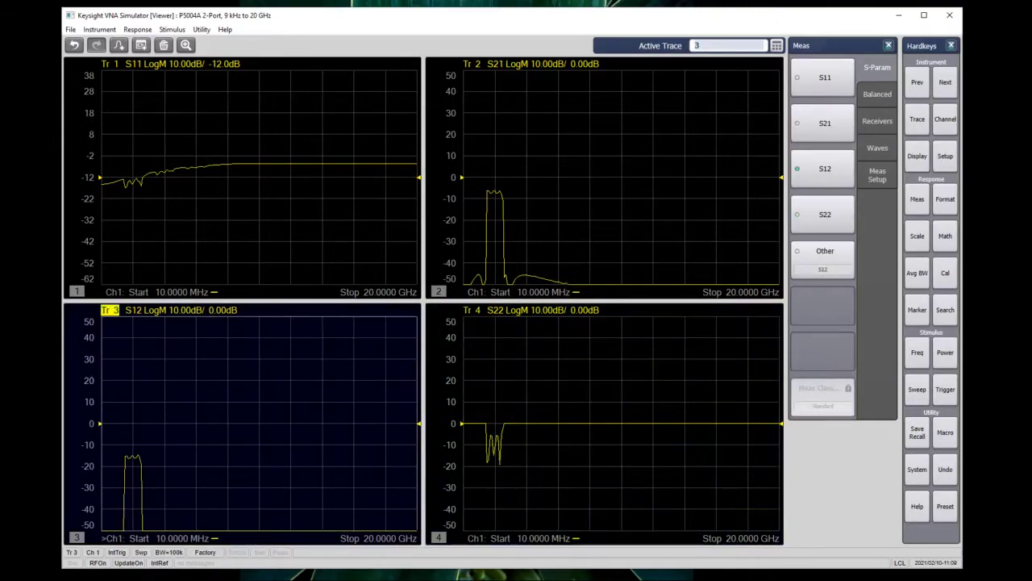
pyautogui.moveTo(89, 466); pyautogui.dragTo(89, 400)
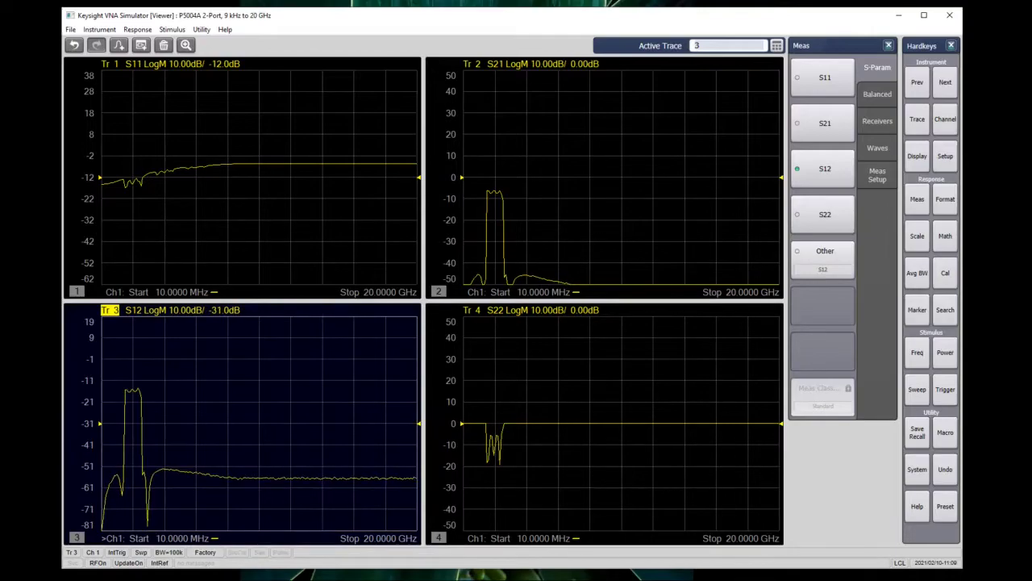
pyautogui.moveTo(451, 221); pyautogui.dragTo(451, 165)
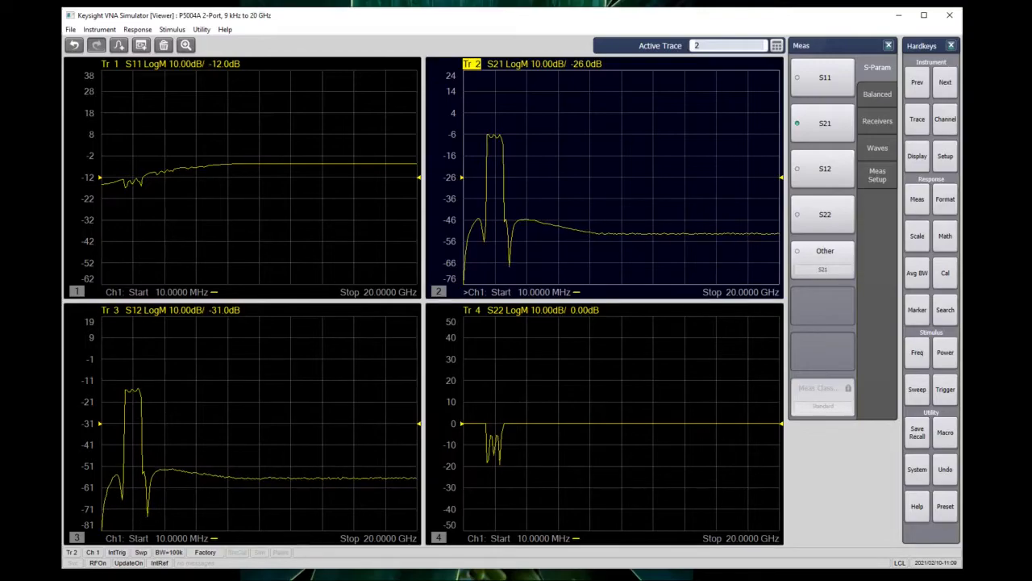
# Add Trace 5 and Trace 6 to the S21 window, and split Trace 6 into its own window beside it
pyautogui.click(917, 119)
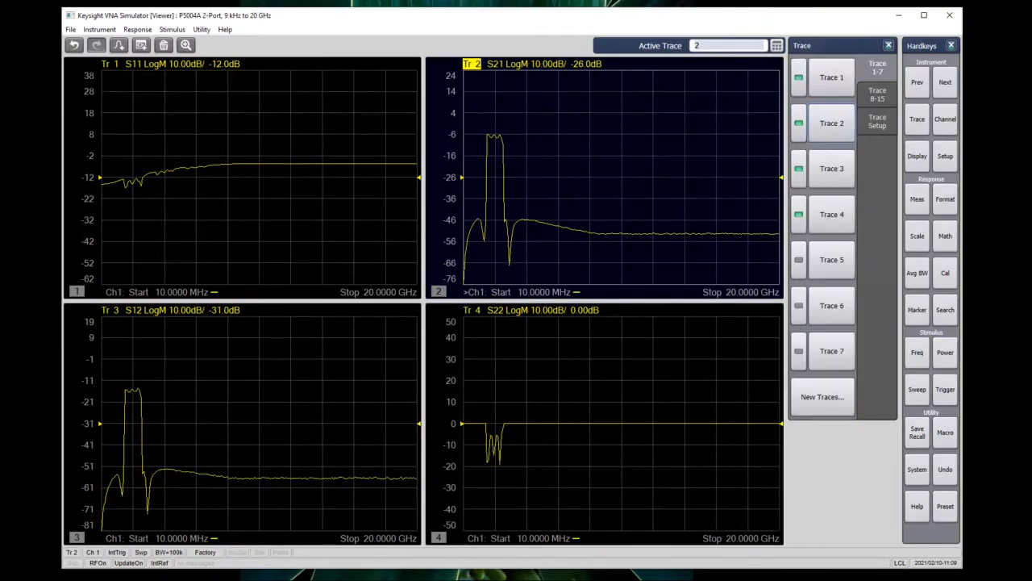
pyautogui.click(799, 260)
pyautogui.click(799, 306)
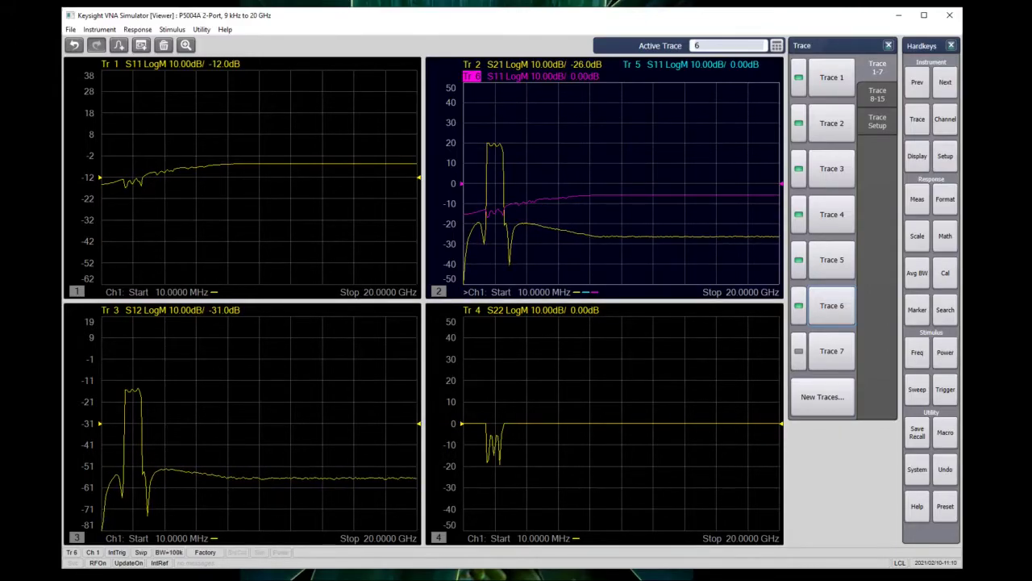
pyautogui.moveTo(472, 76)
pyautogui.mouseDown()
pyautogui.moveTo(473, 109)
pyautogui.moveTo(617, 165)
pyautogui.moveTo(738, 174)
pyautogui.mouseUp()
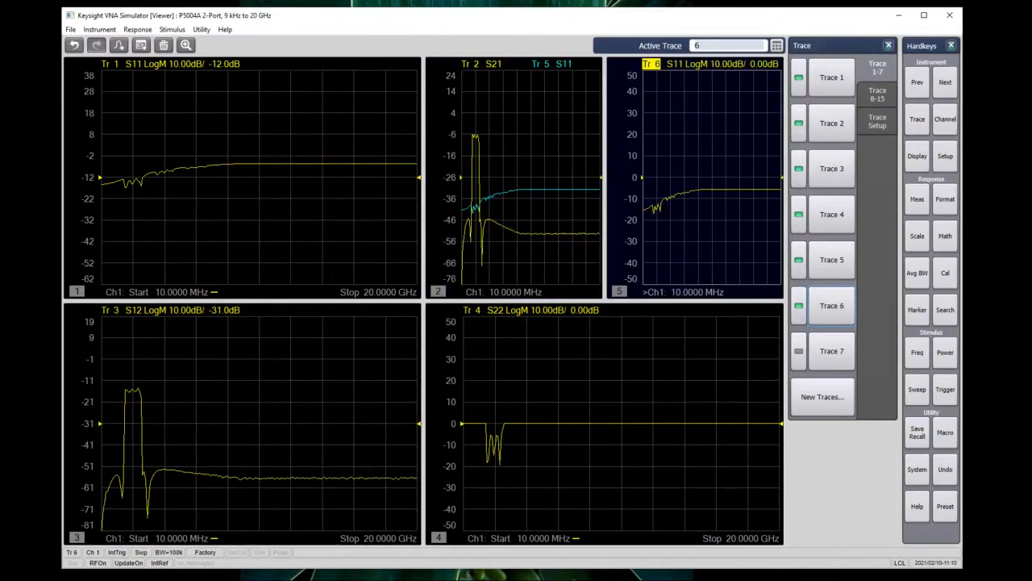
# Move Trace 5 into its own window above the S22 plot and set its format to Smith
pyautogui.click(470, 64)
pyautogui.click(541, 64)
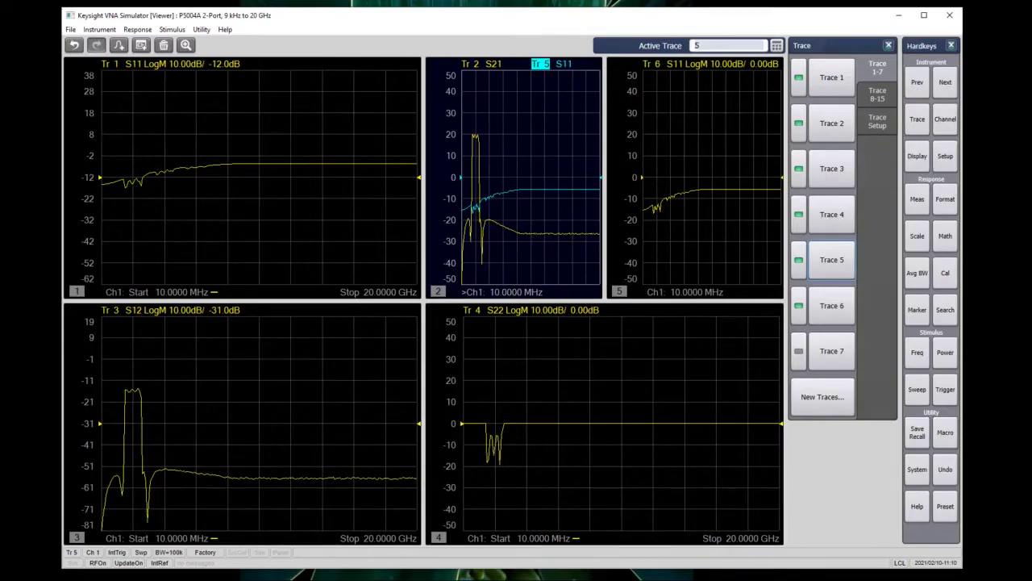
pyautogui.moveTo(541, 63); pyautogui.dragTo(605, 335)
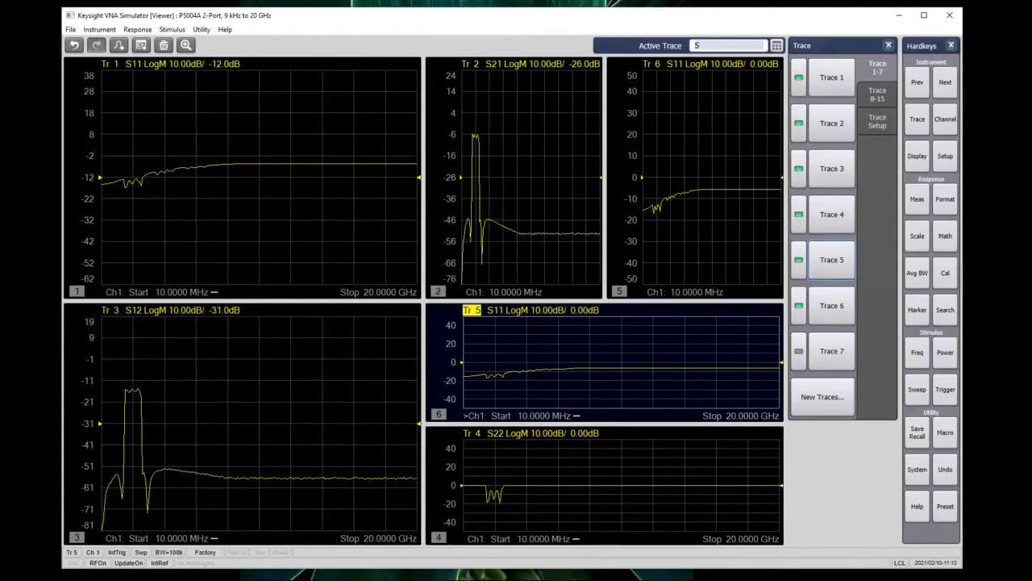
pyautogui.click(945, 200)
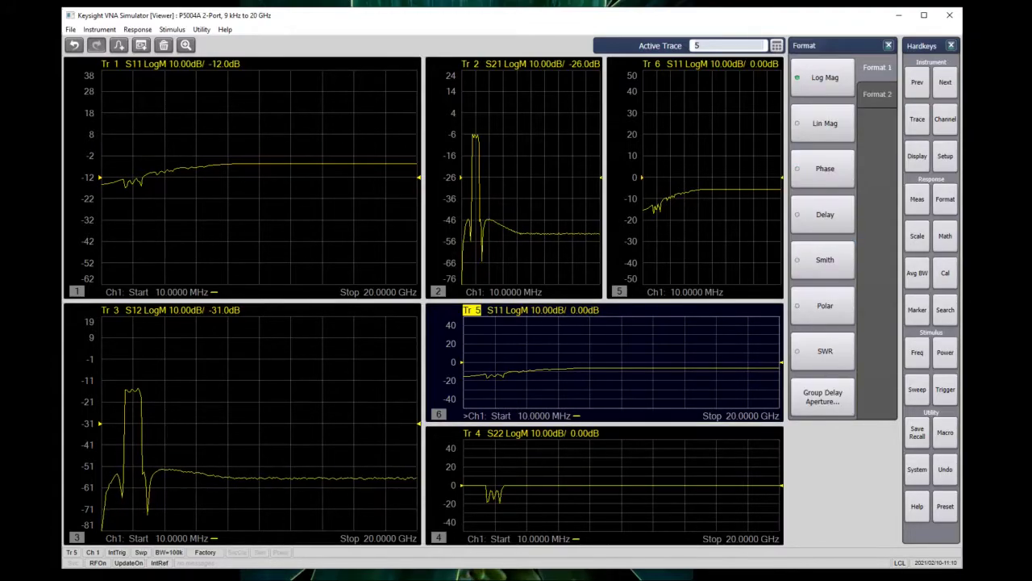
pyautogui.click(823, 259)
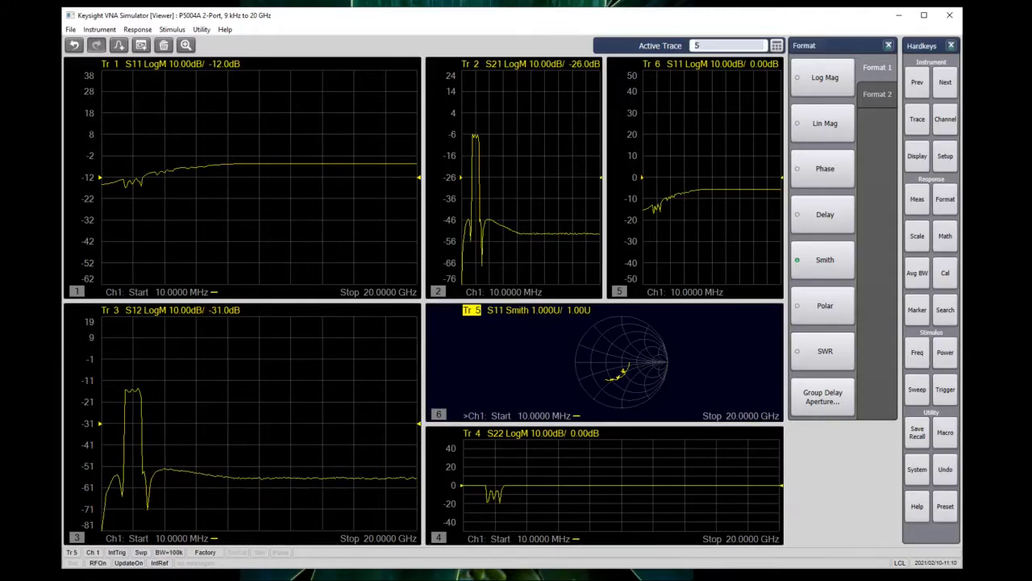
# Examine the options for saving and recalling instrument states and for saving measurement data, without storing or loading any file
pyautogui.click(71, 30)
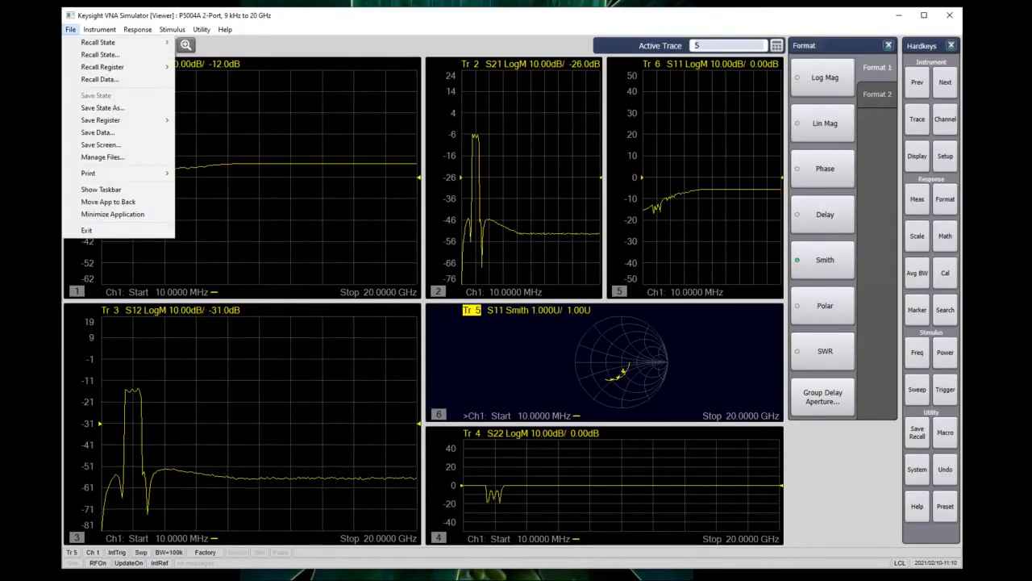
pyautogui.press('Down')
pyautogui.press('Return')
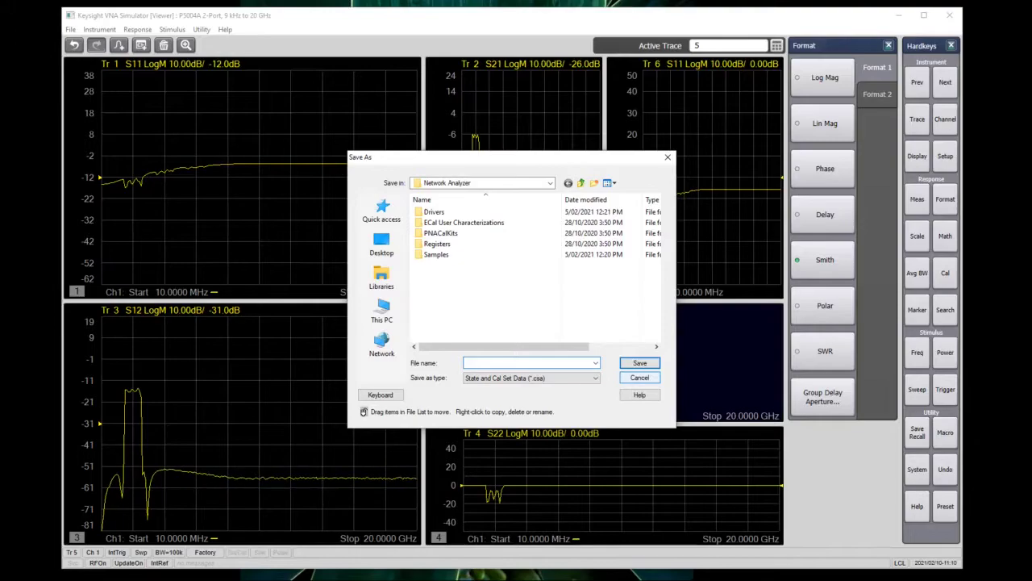
pyautogui.press('Escape')
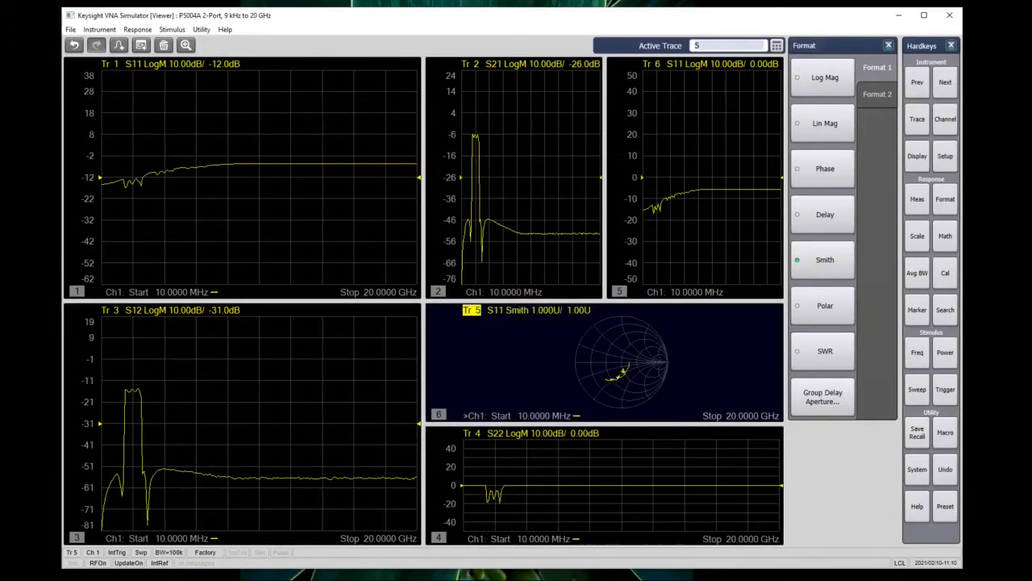
pyautogui.click(70, 29)
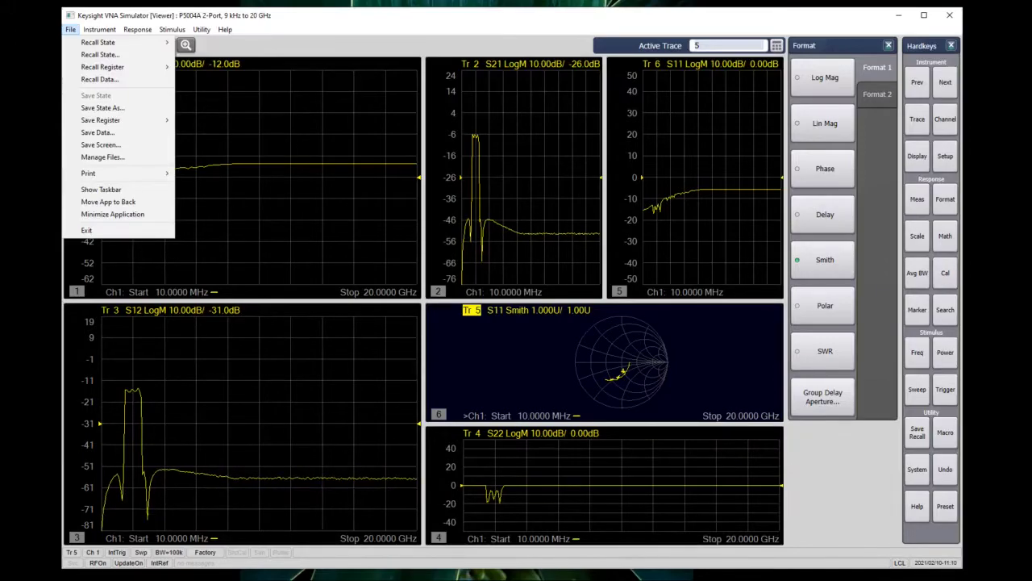
pyautogui.press('Down')
pyautogui.press('Down')
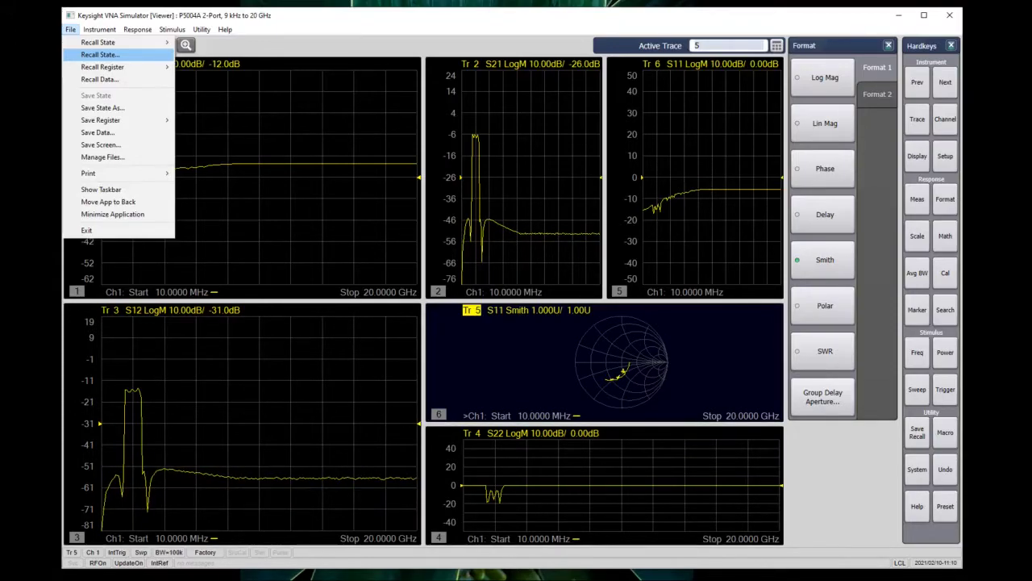
pyautogui.press('Return')
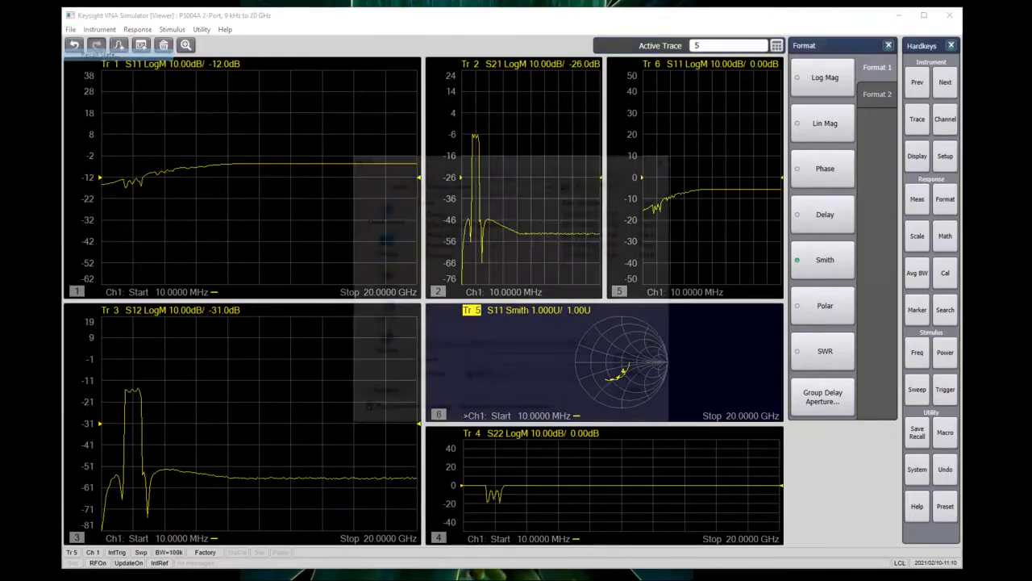
pyautogui.press('Escape')
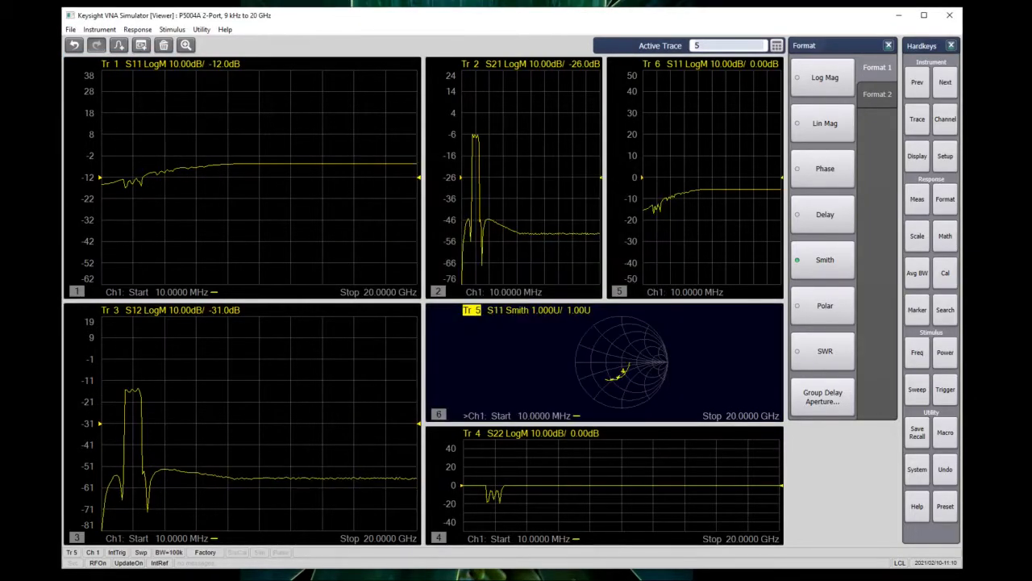
pyautogui.hotkey('alt', 'f')
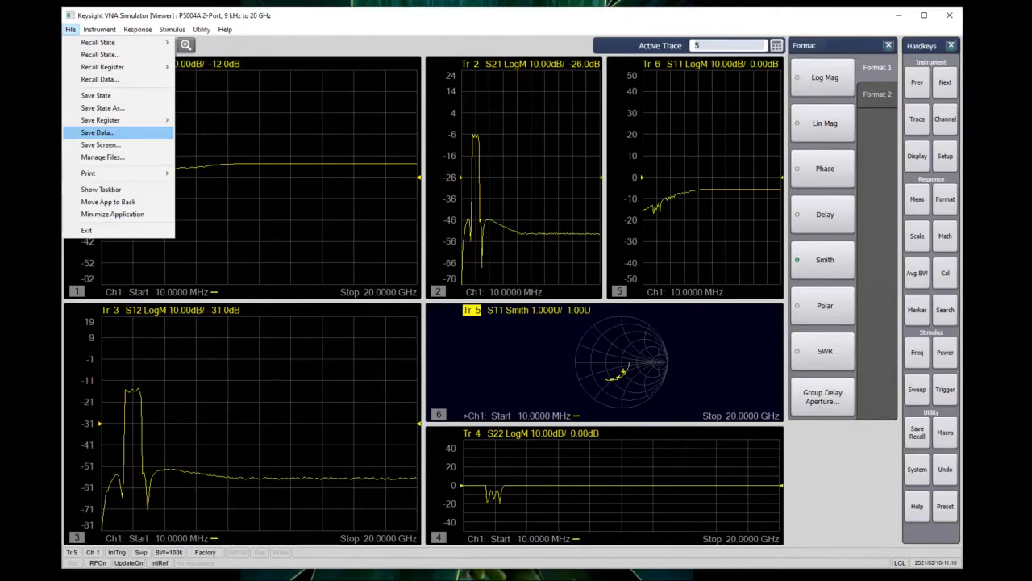
pyautogui.click(270, 133)
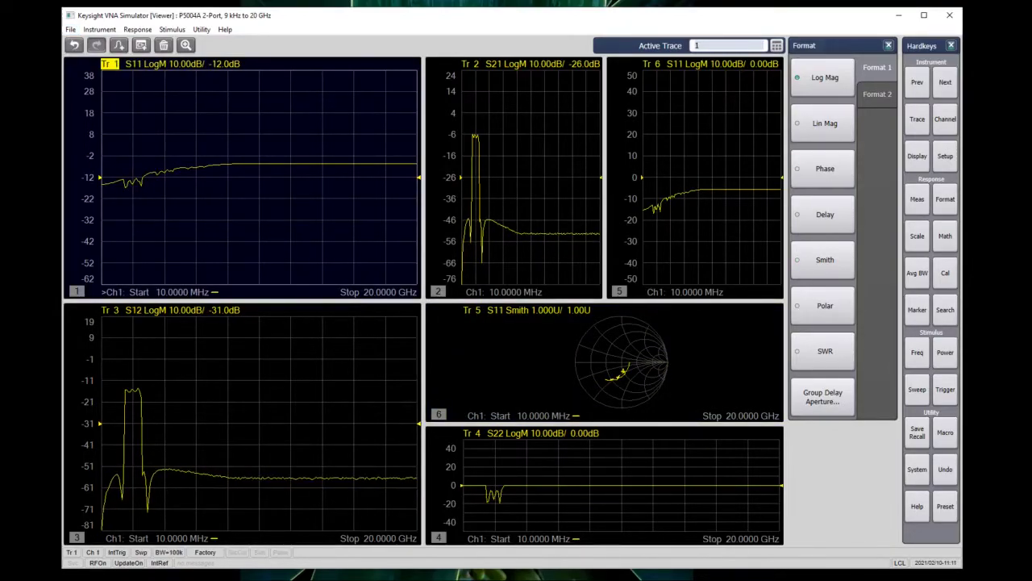
# Close the format settings and examine the calibration options, including the main, port extension and fixture settings
pyautogui.click(889, 45)
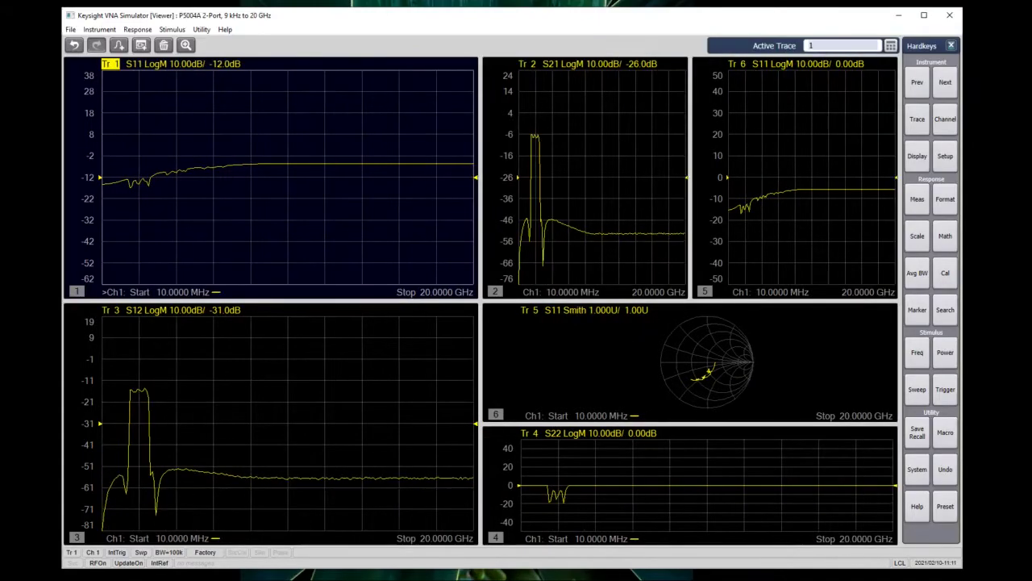
pyautogui.click(946, 274)
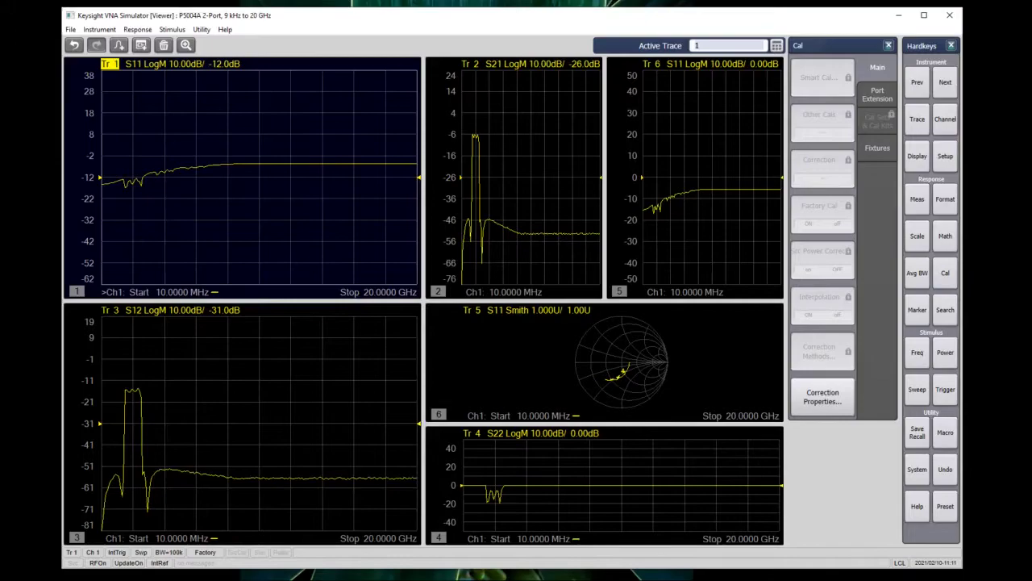
pyautogui.click(878, 95)
pyautogui.click(878, 148)
pyautogui.click(878, 68)
pyautogui.click(878, 147)
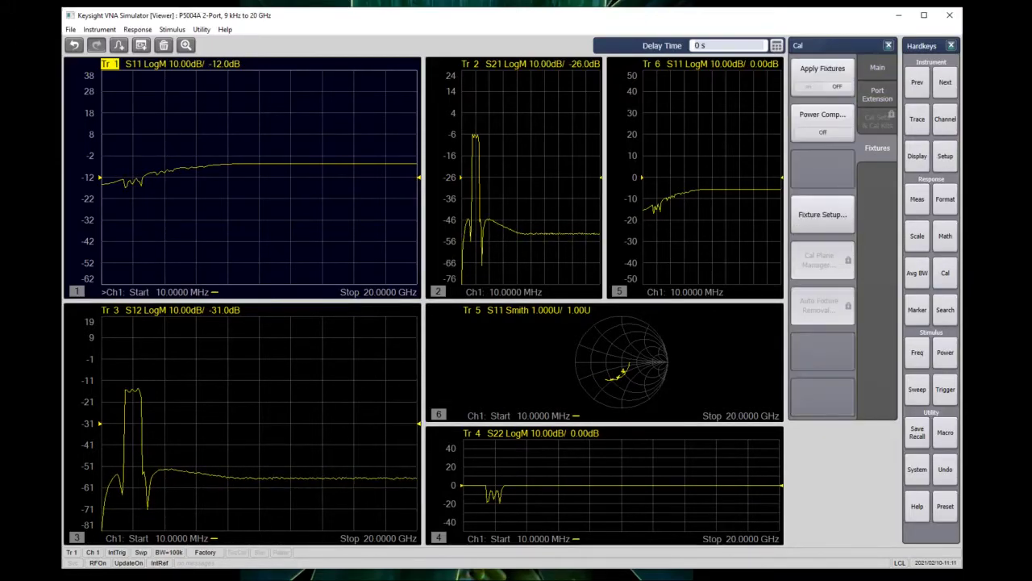
# Examine the port extension and main calibration settings, along with the power, sweep, trigger and setup options of the simulated analyzer
pyautogui.click(877, 96)
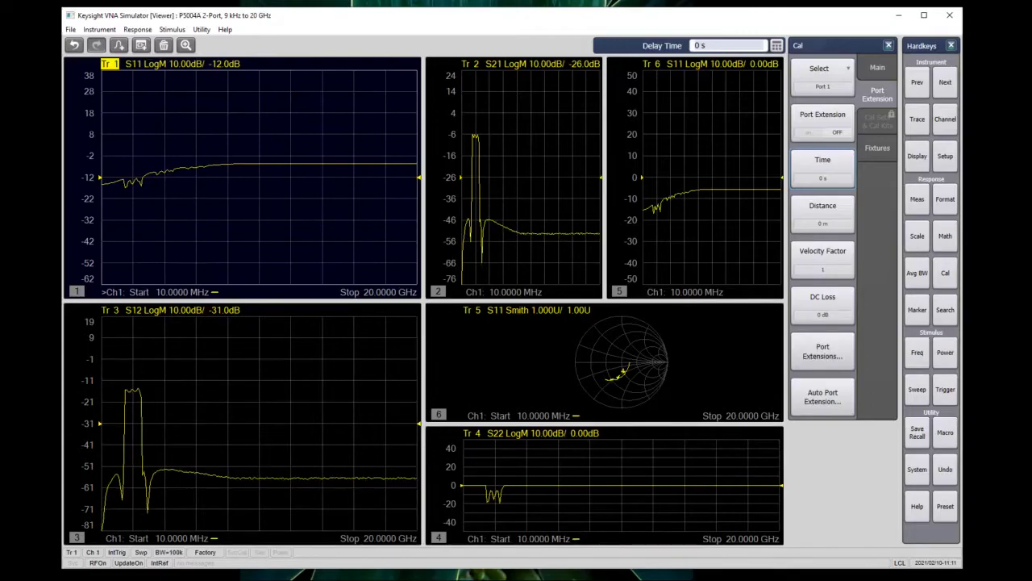
pyautogui.click(877, 67)
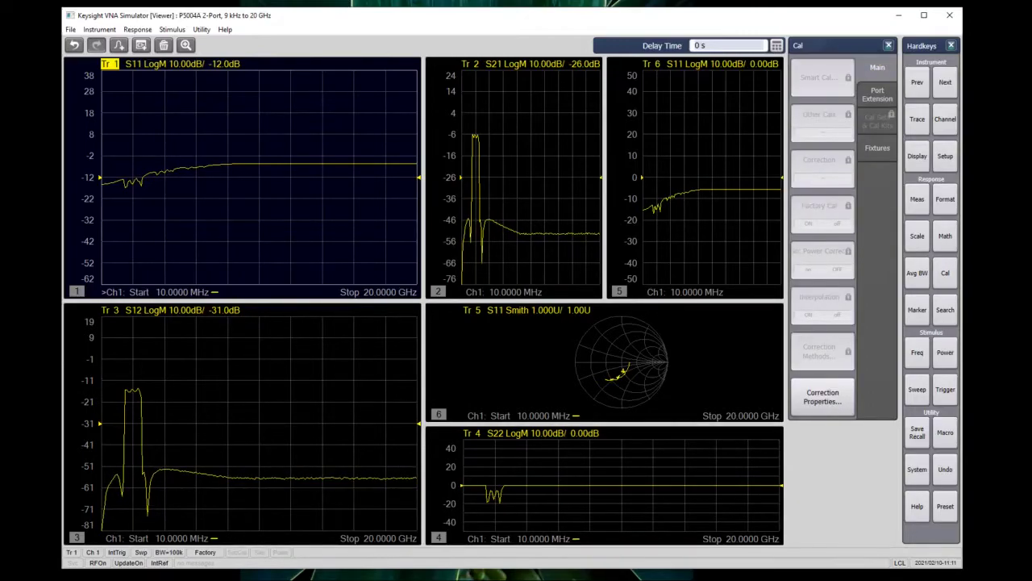
pyautogui.click(946, 353)
pyautogui.click(917, 390)
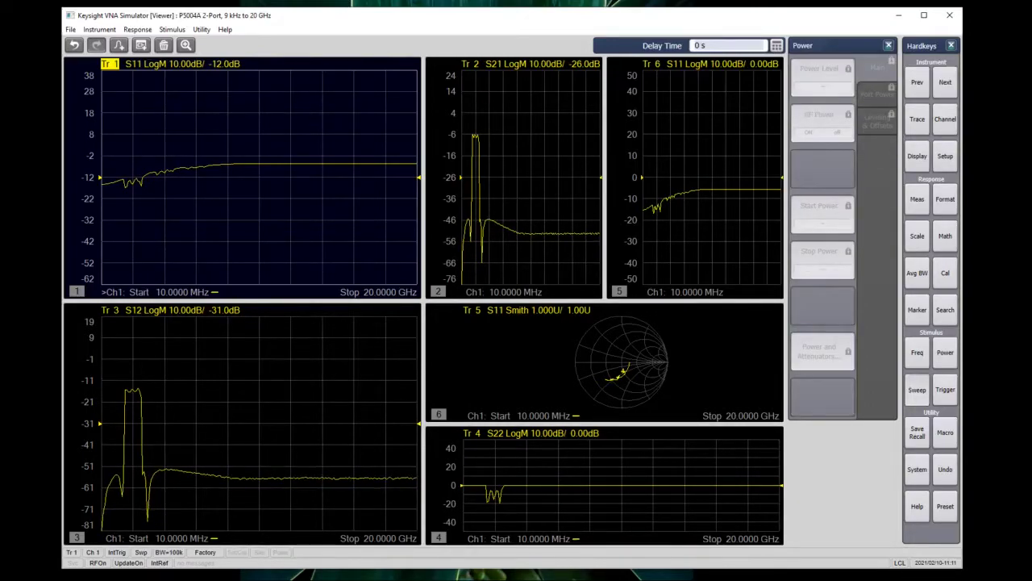
pyautogui.click(917, 389)
pyautogui.click(945, 352)
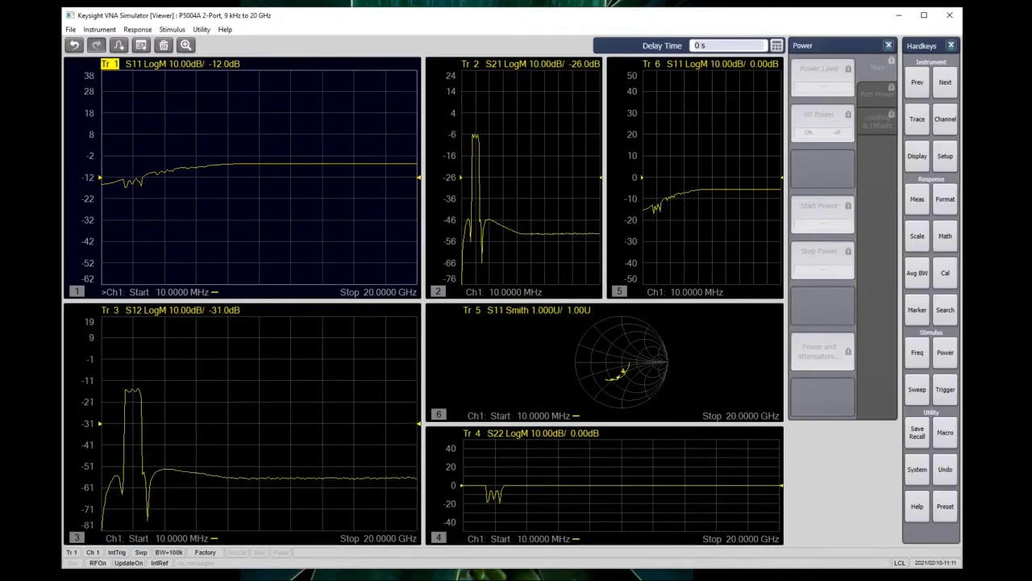
pyautogui.click(945, 388)
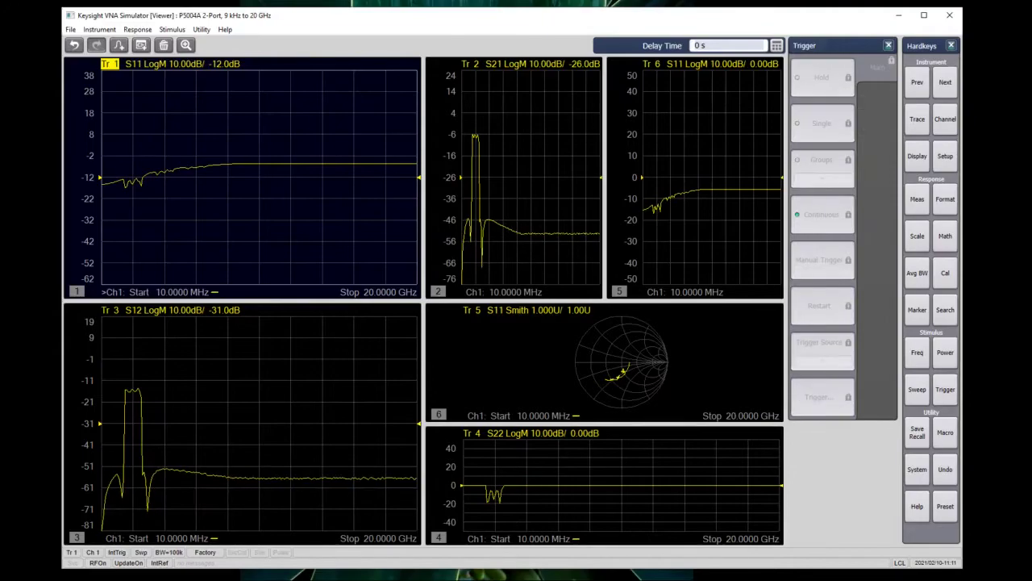
pyautogui.click(945, 155)
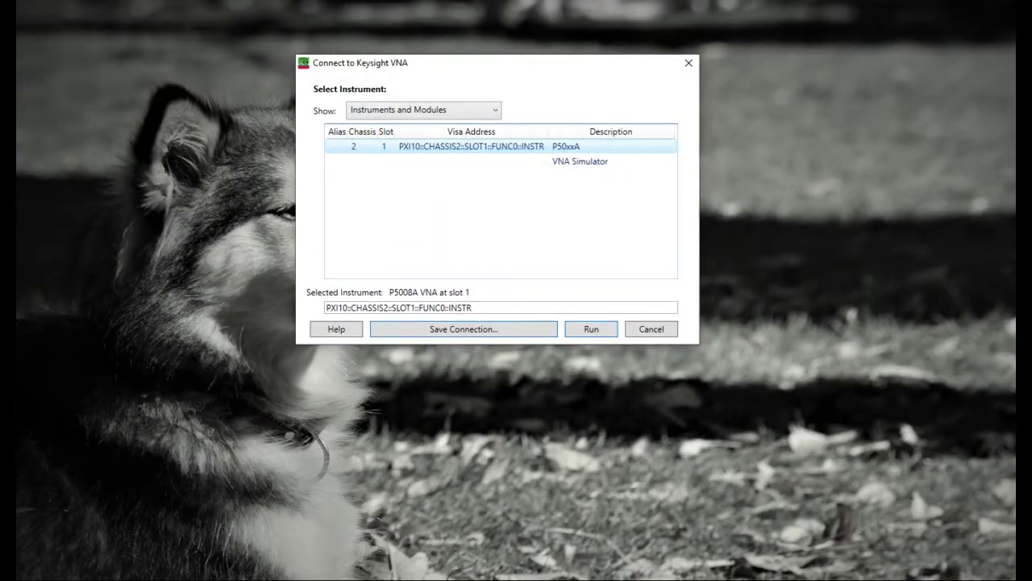
# Connect to the P50xxA hardware analyzer in chassis 2, slot 1, and view its ECal port and module selection without starting a calibration
pyautogui.click(591, 329)
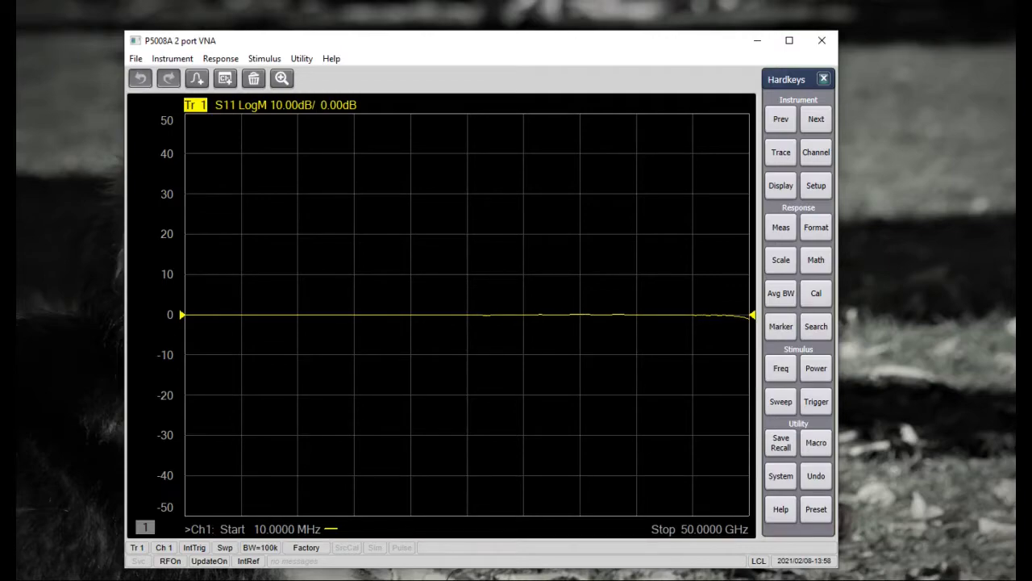
pyautogui.click(816, 292)
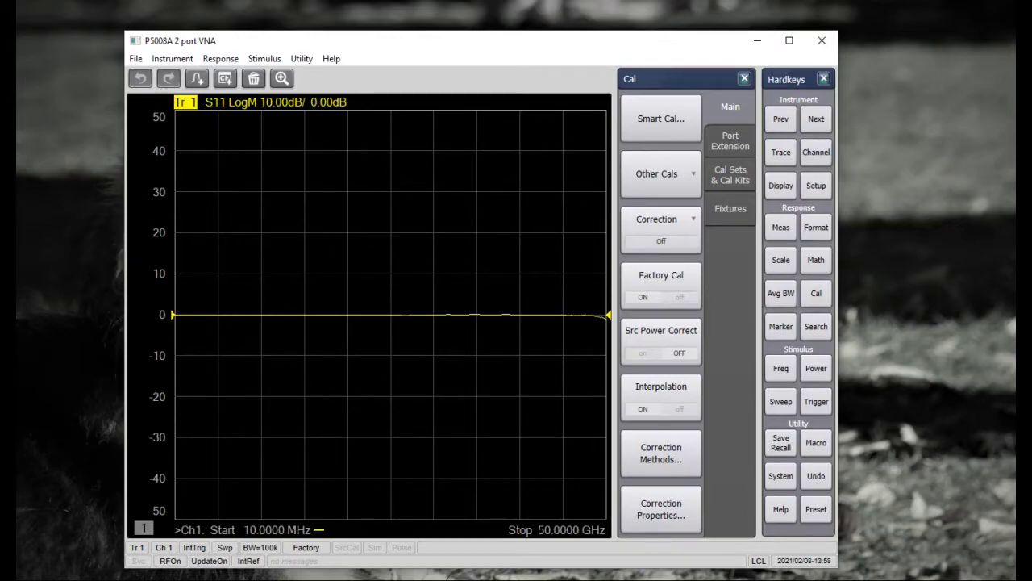
pyautogui.click(661, 173)
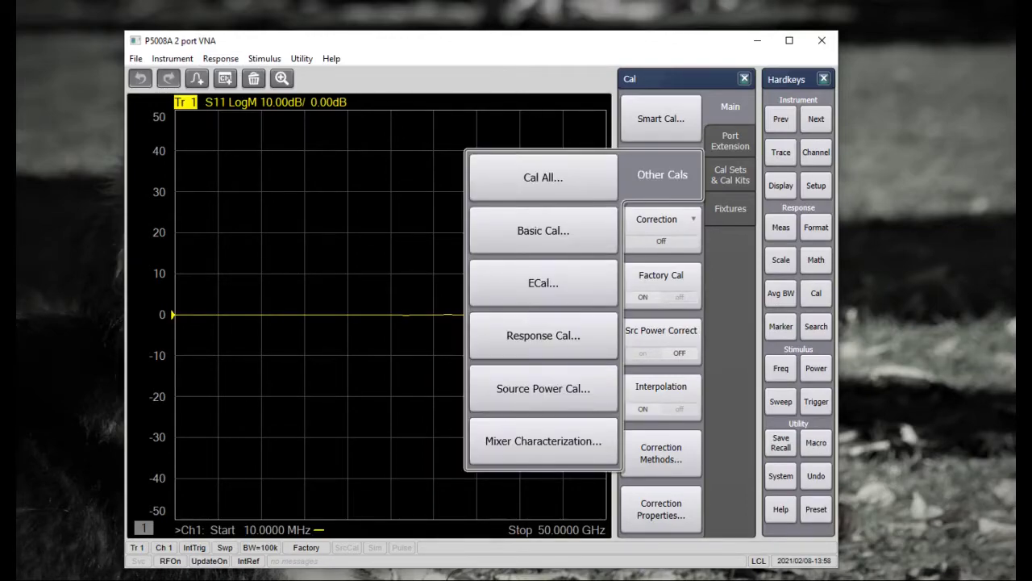
pyautogui.click(544, 275)
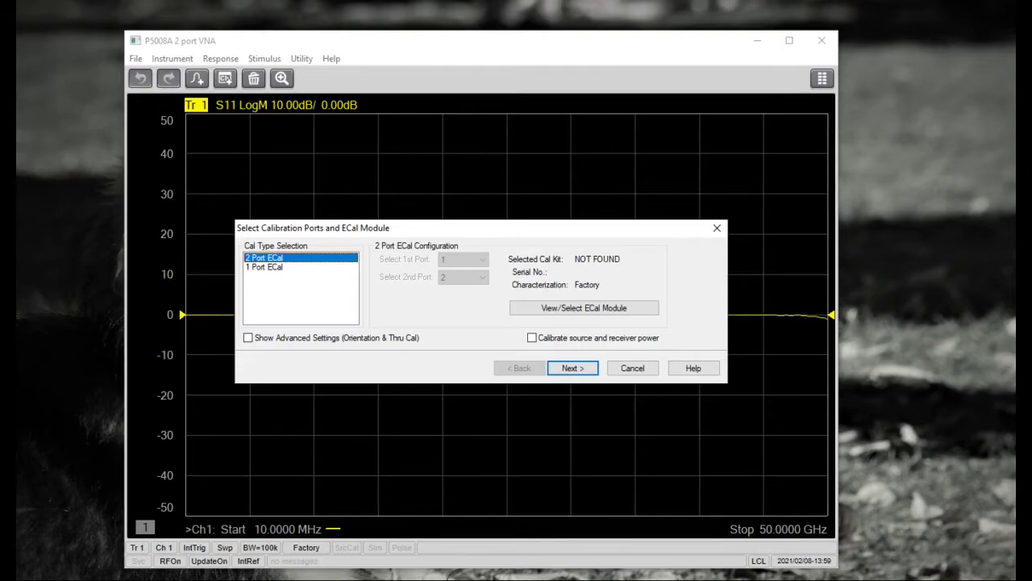
pyautogui.click(633, 368)
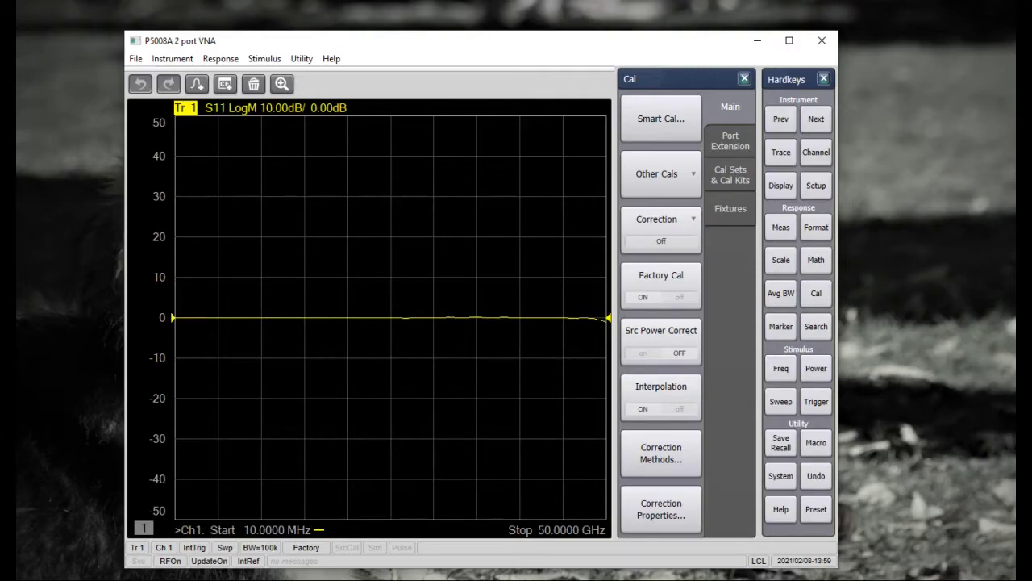
# Examine the Smart Cal port options and recheck the ECal module selection, leaving both without calibrating
pyautogui.click(661, 119)
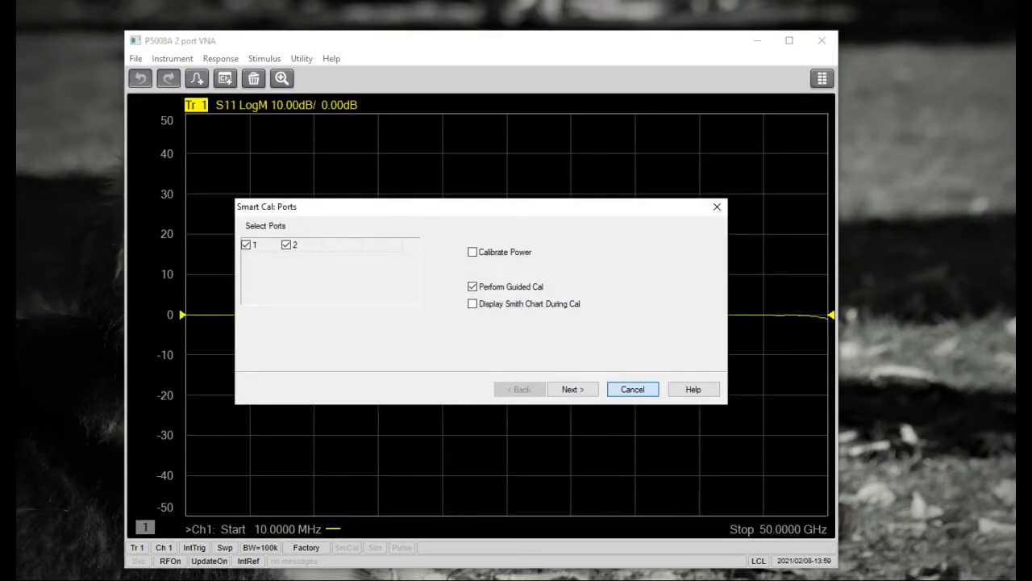
pyautogui.click(632, 389)
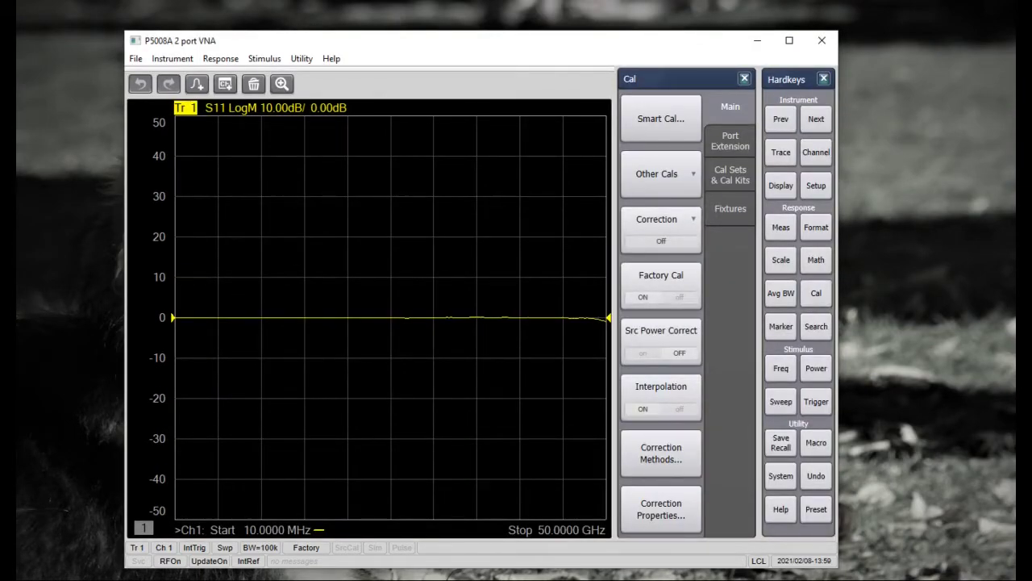
pyautogui.click(657, 173)
pyautogui.click(542, 283)
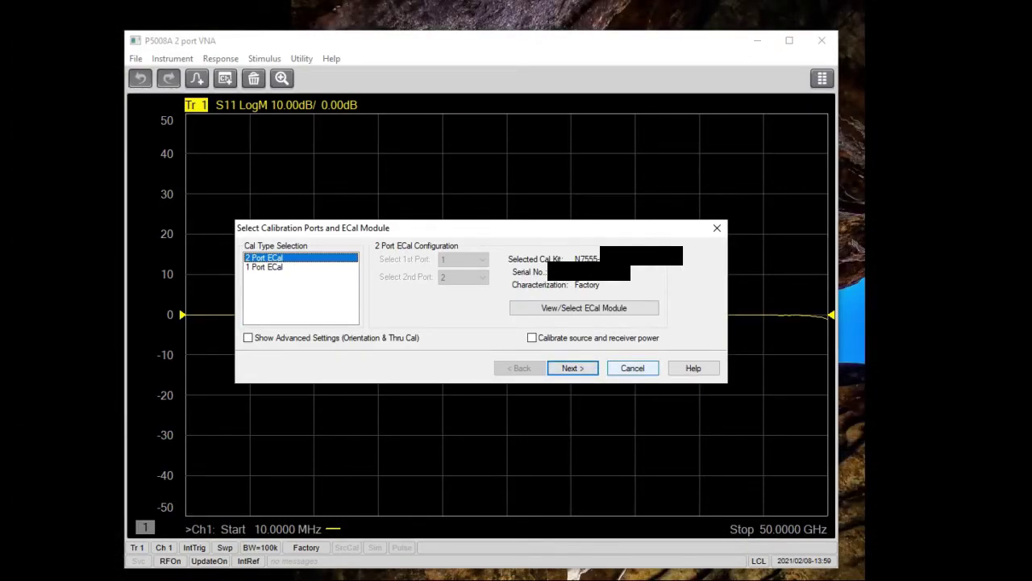
pyautogui.click(632, 368)
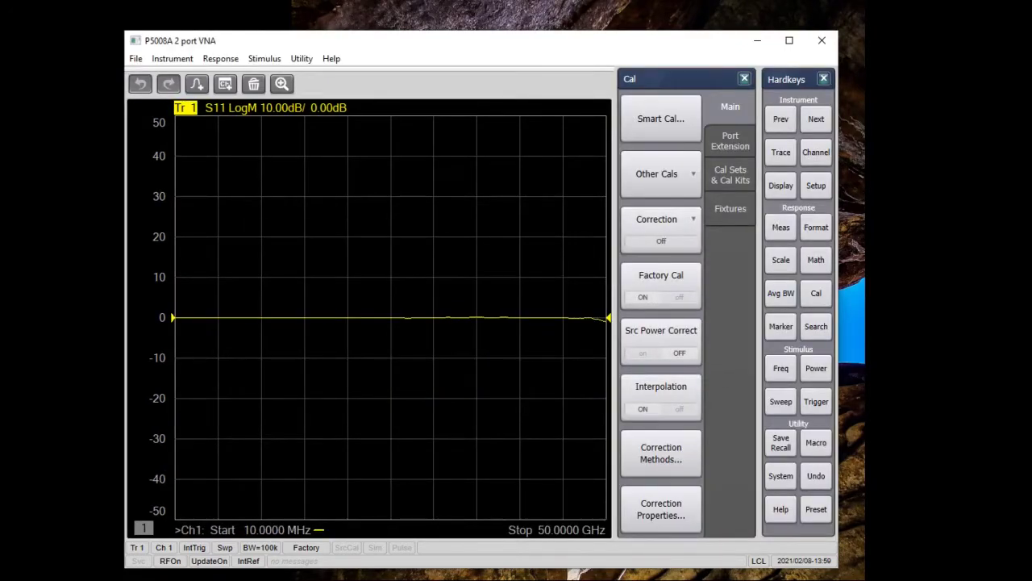
# Examine the measurement parameter, trace format and state recall options on the hardware analyzer
pyautogui.click(781, 227)
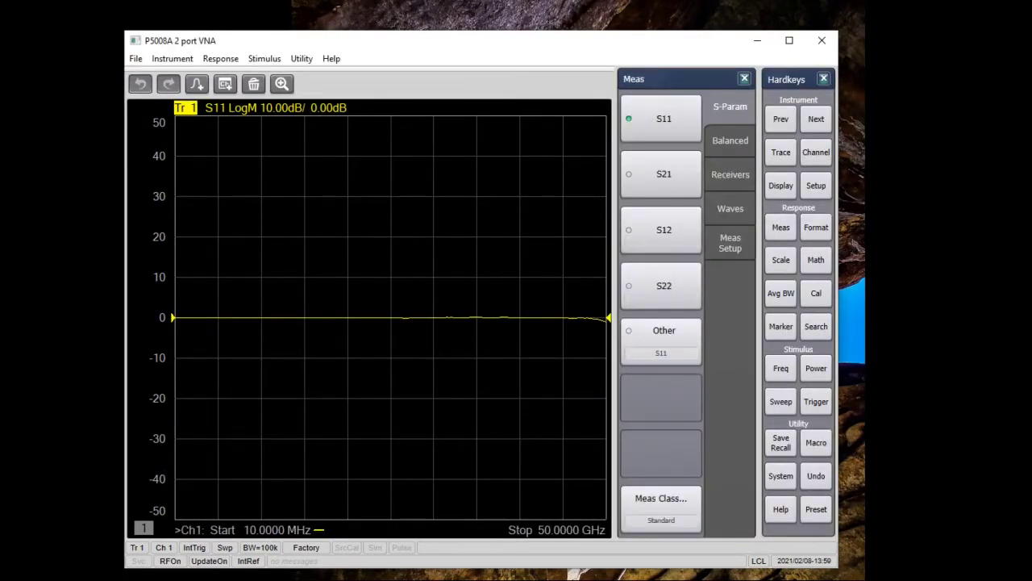
pyautogui.click(816, 226)
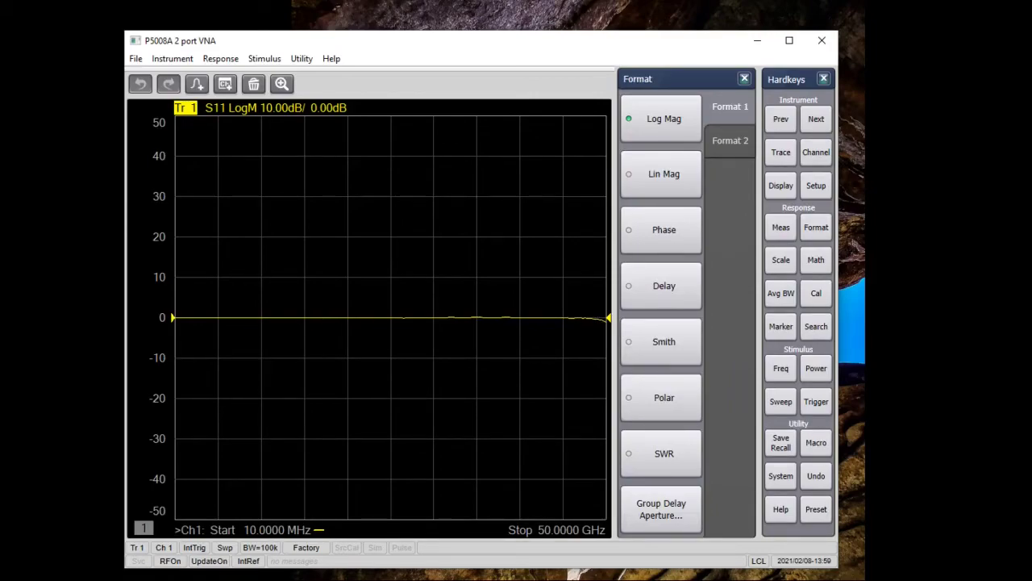
pyautogui.click(781, 443)
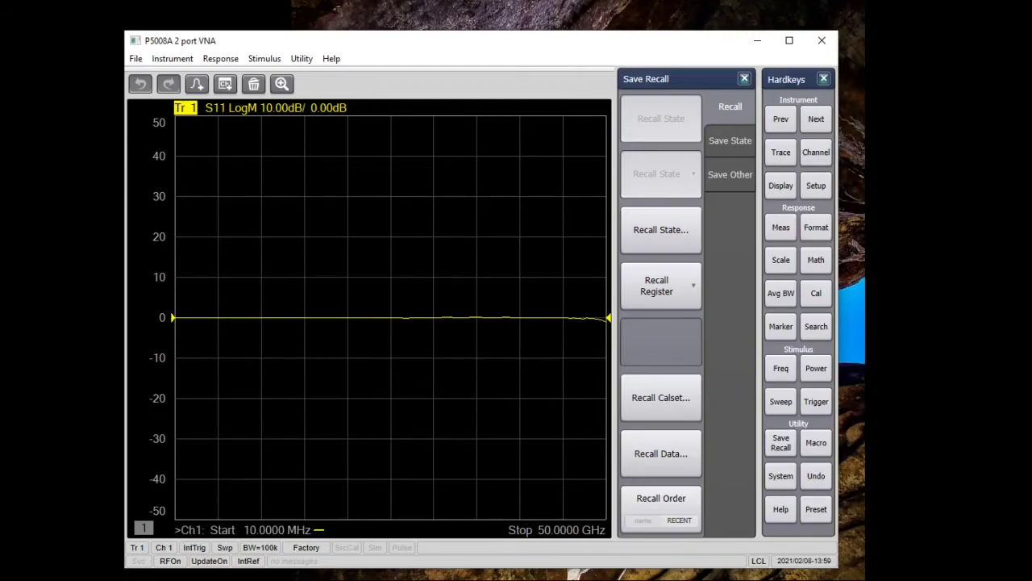
# View the network analyzer's About information with its installed options and software version, and close it
pyautogui.click(330, 58)
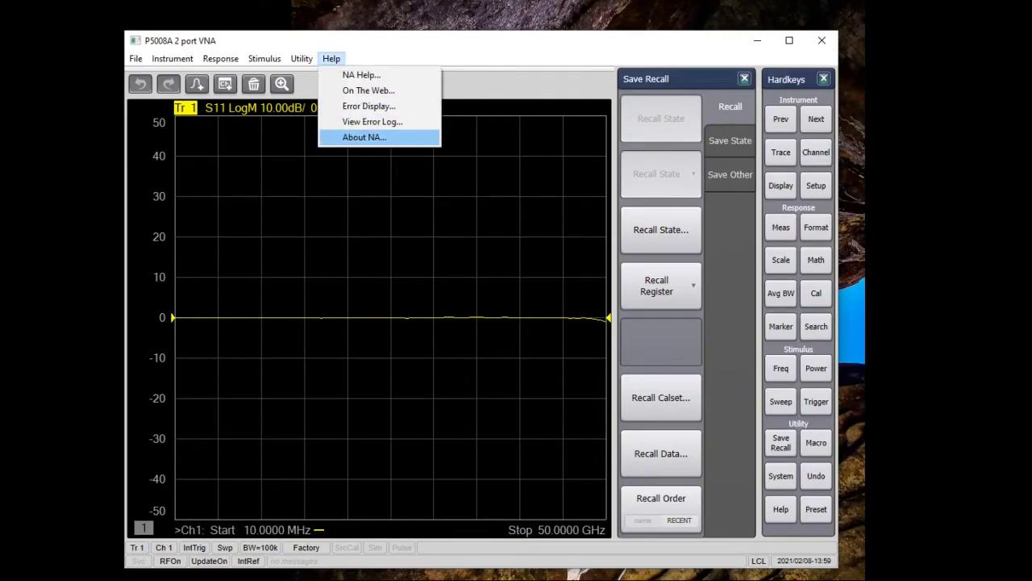
pyautogui.press('Return')
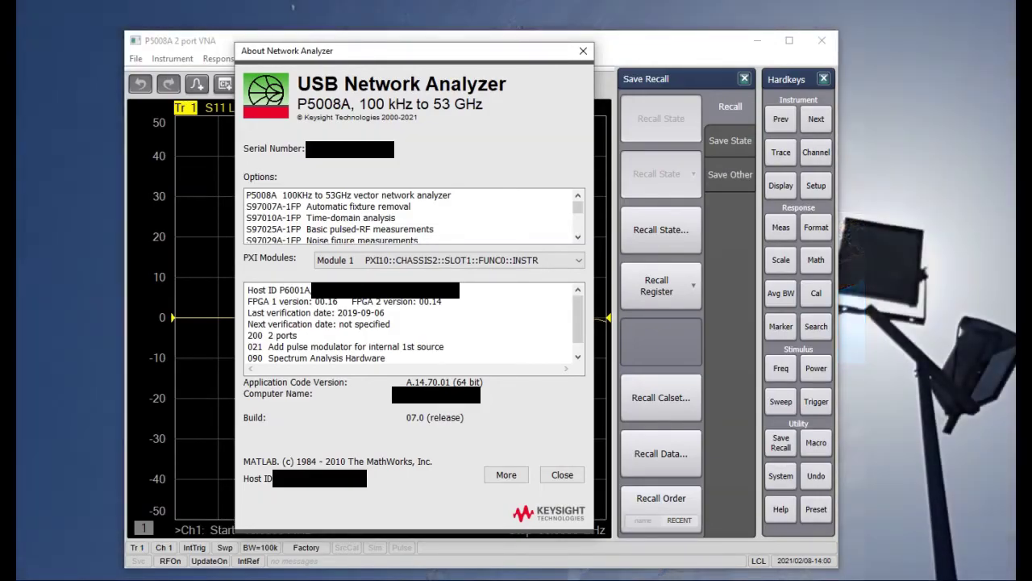
pyautogui.click(563, 474)
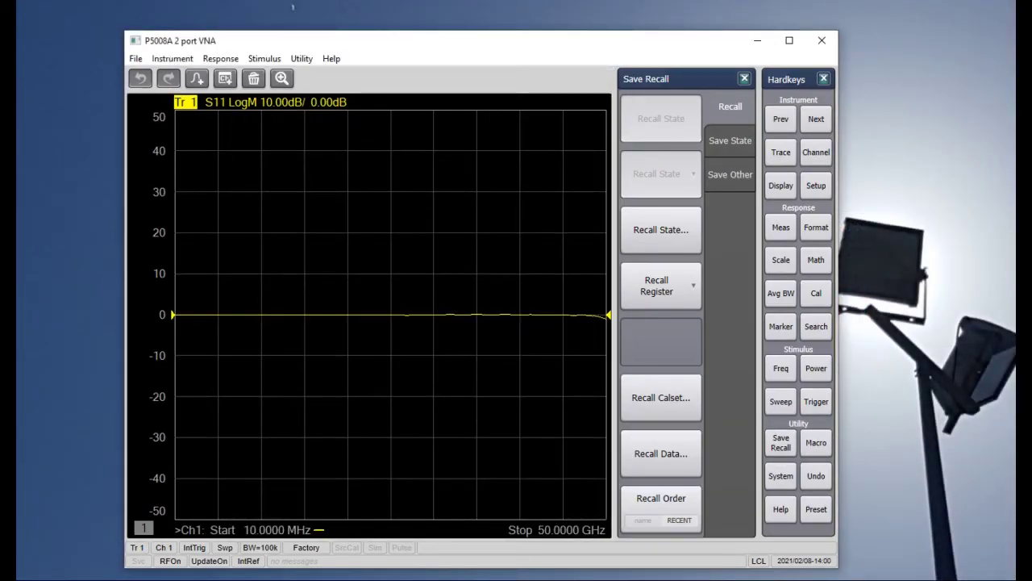
# Look over the utility recall options, open the network analyzer help and restore its window to a smaller size
pyautogui.click(302, 59)
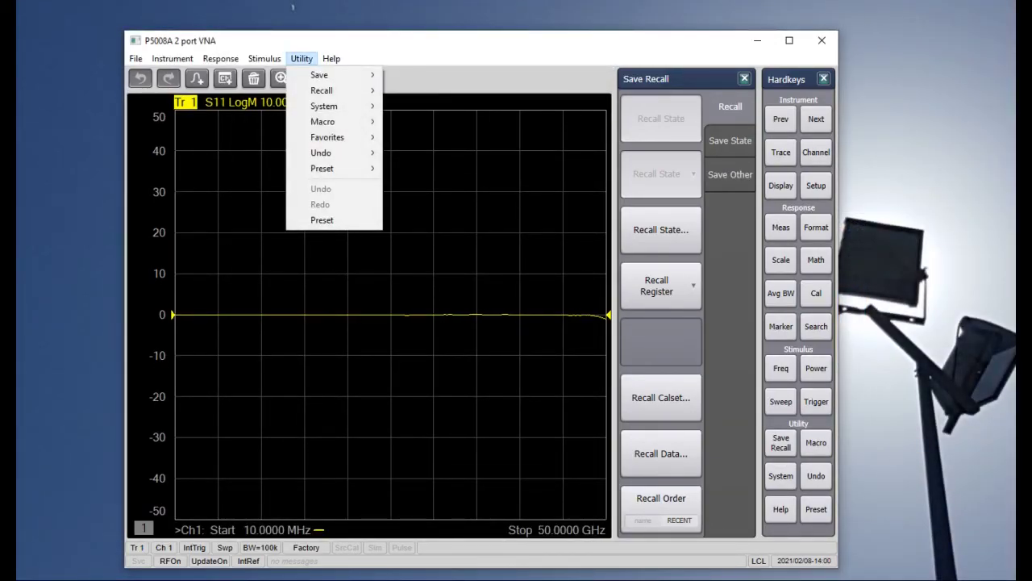
pyautogui.moveTo(323, 90)
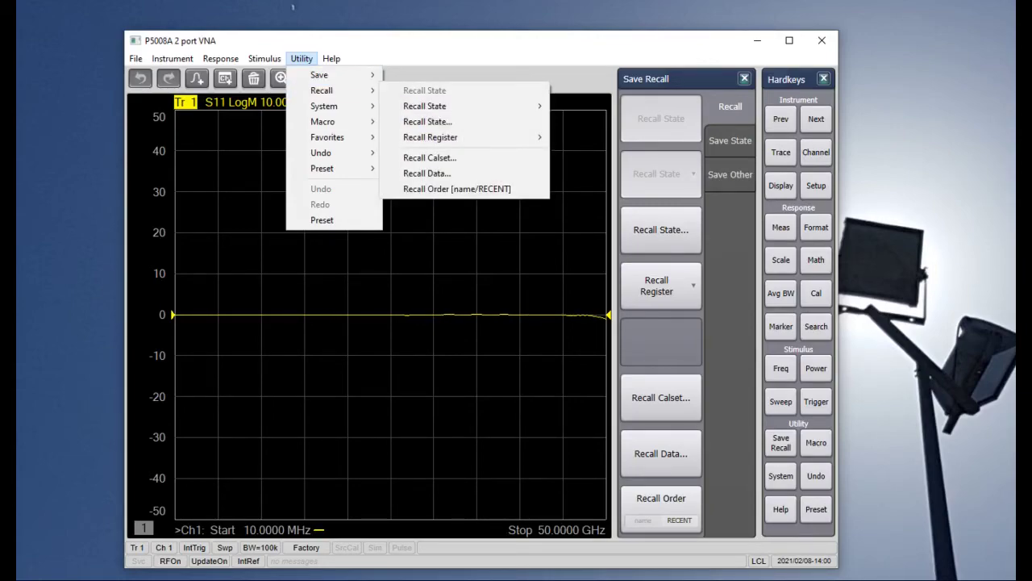
pyautogui.press('Right')
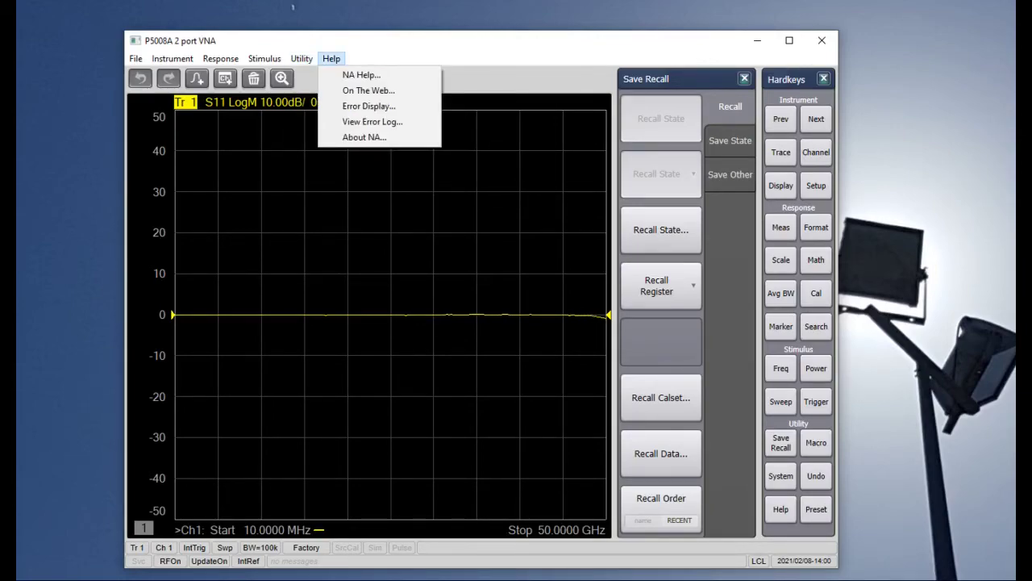
pyautogui.press('Down')
pyautogui.press('Return')
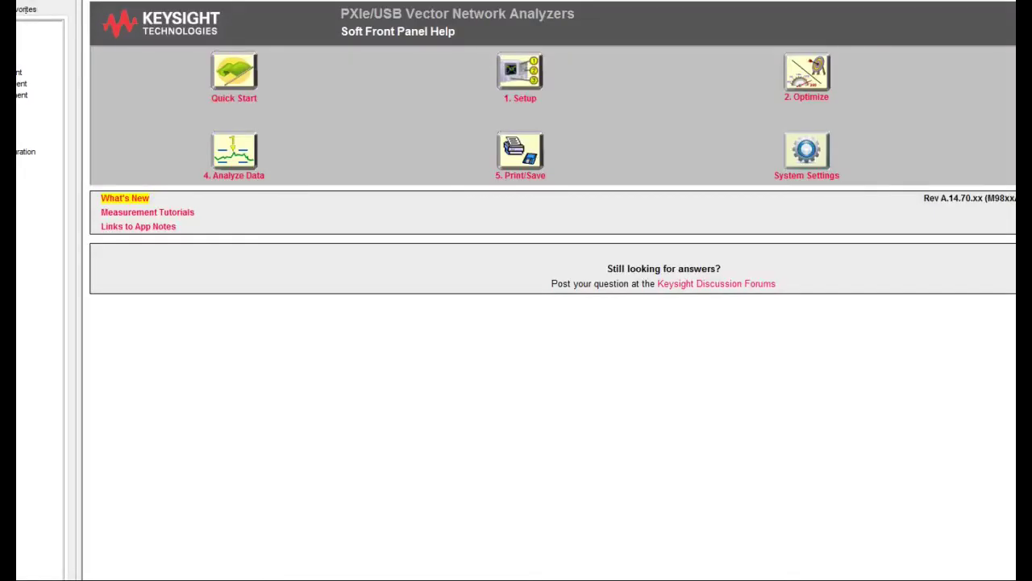
pyautogui.press('super+Down')
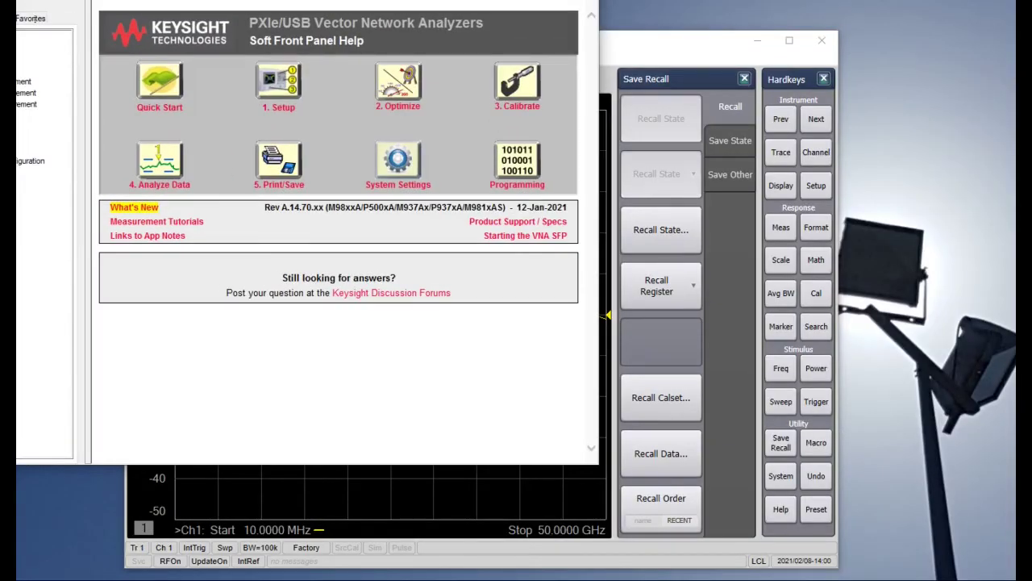